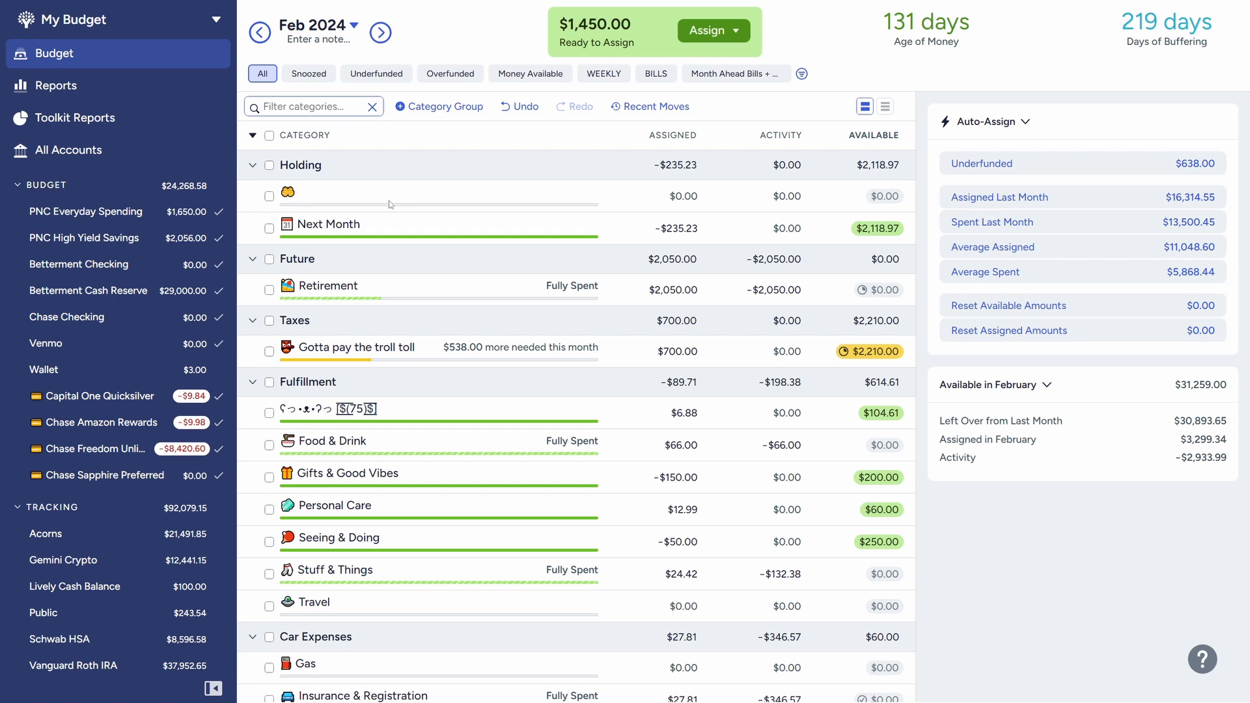
# Add $190 to the February assigned amount of the Next Month category in the Holding group.
pyautogui.click(408, 226)
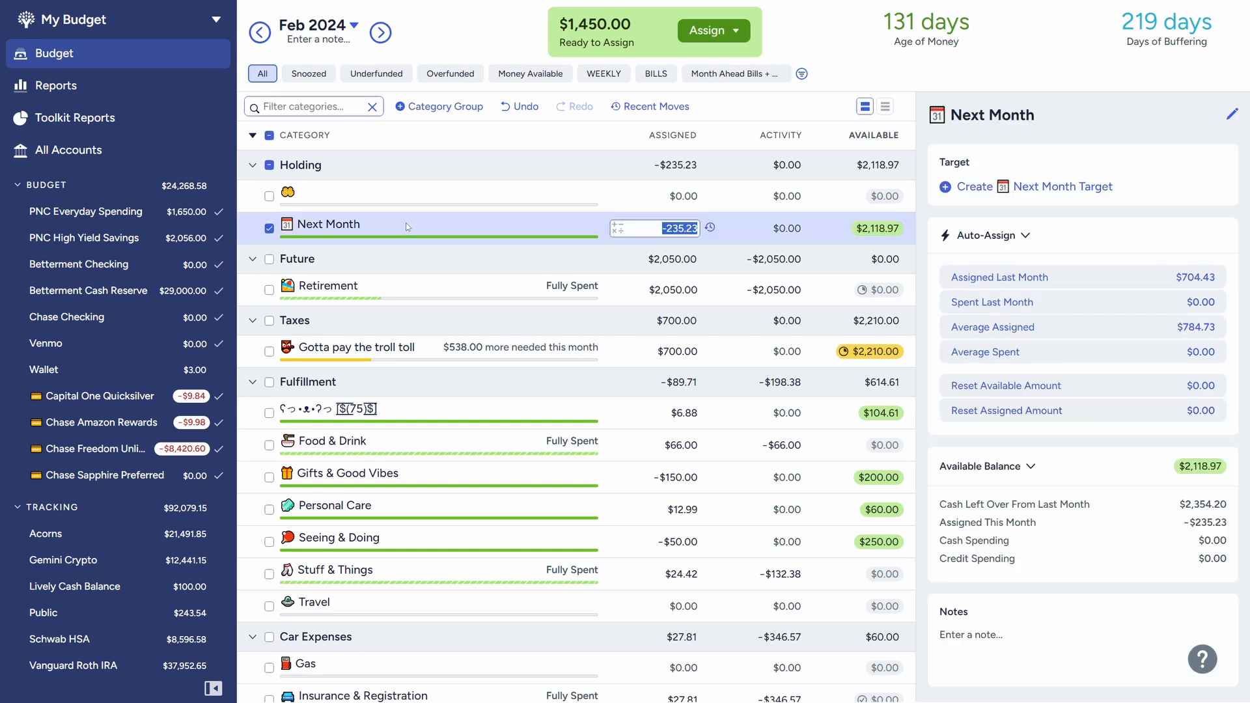
pyautogui.press('Right')
pyautogui.write('+190')
pyautogui.press('Return')
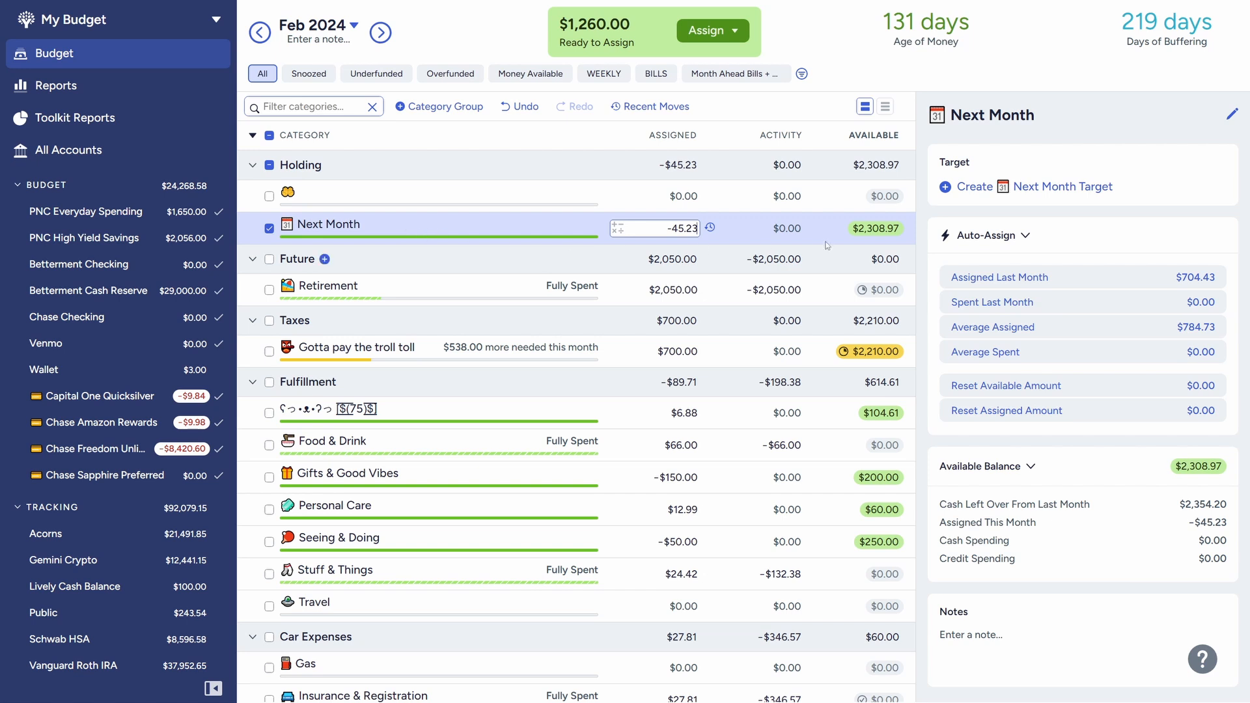
pyautogui.click(883, 234)
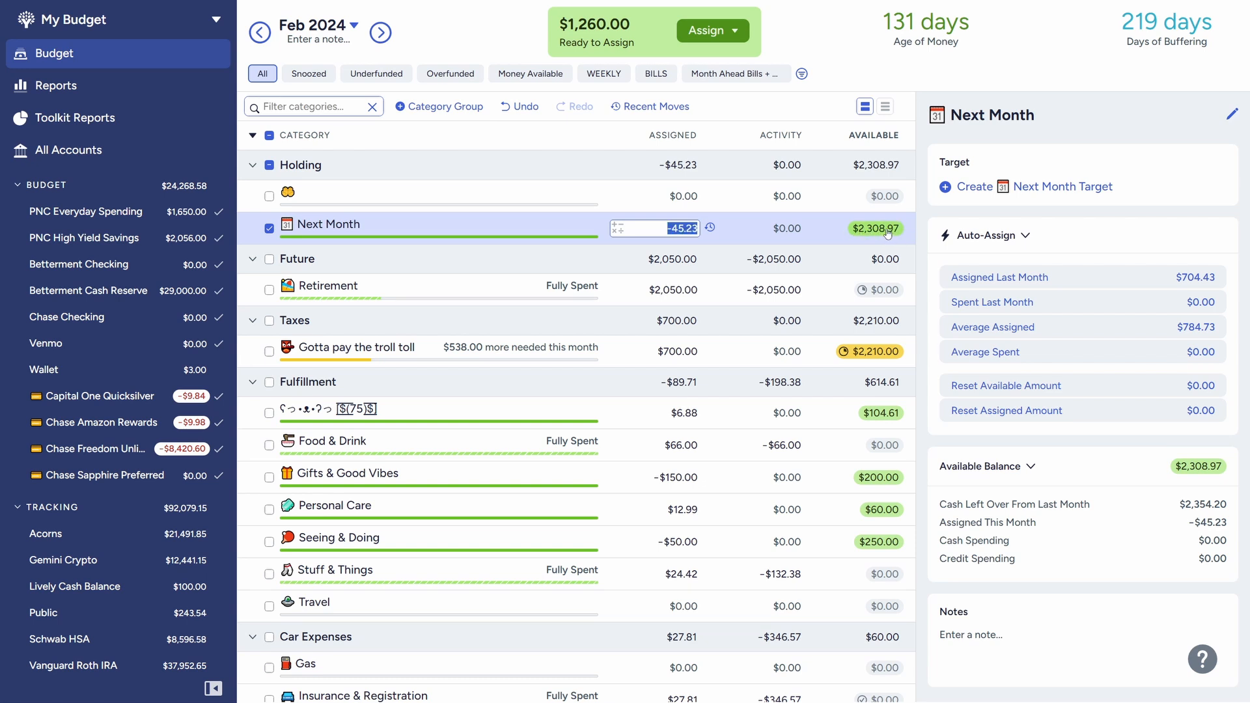
# Add $350 to the February assigned amount of the "Gotta pay the troll toll" category under Taxes.
pyautogui.click(433, 349)
pyautogui.press('Right')
pyautogui.write('+350')
pyautogui.press('Return')
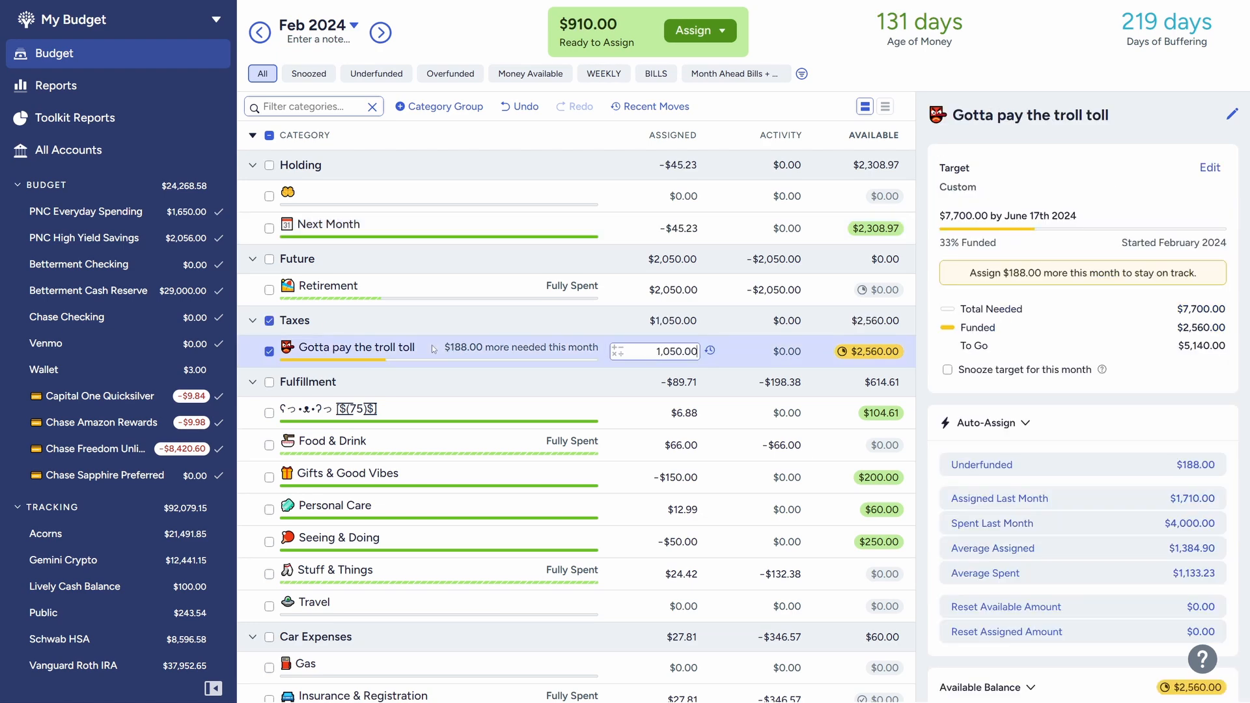
pyautogui.click(269, 351)
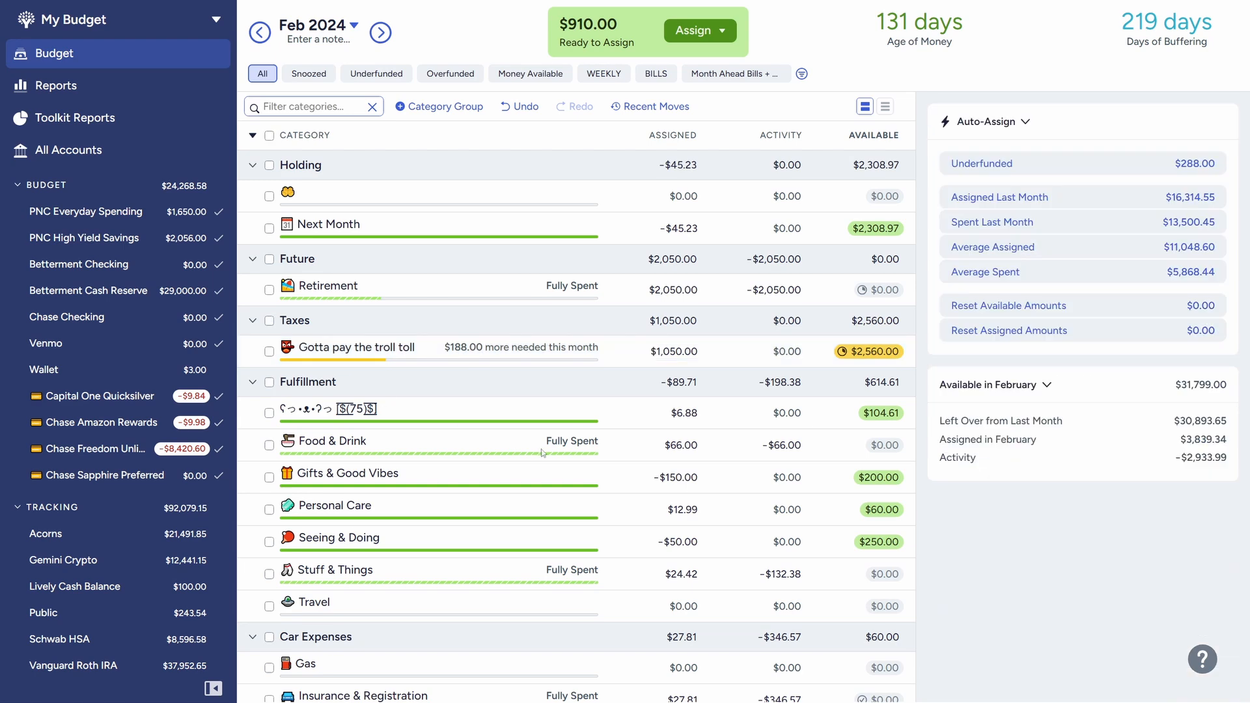
# Move the Essentials category group above Car Expenses, collapsing it for the move and expanding it again.
pyautogui.scroll(-3, 546, 452)
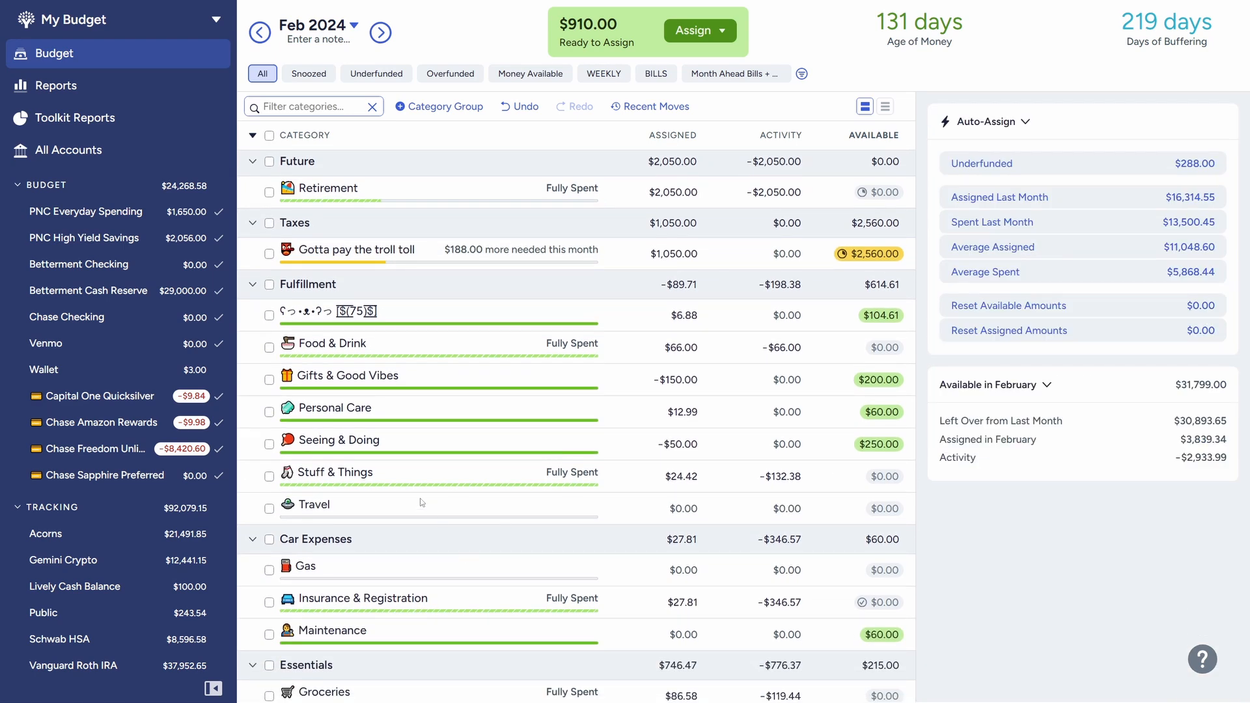
pyautogui.scroll(-3, 426, 502)
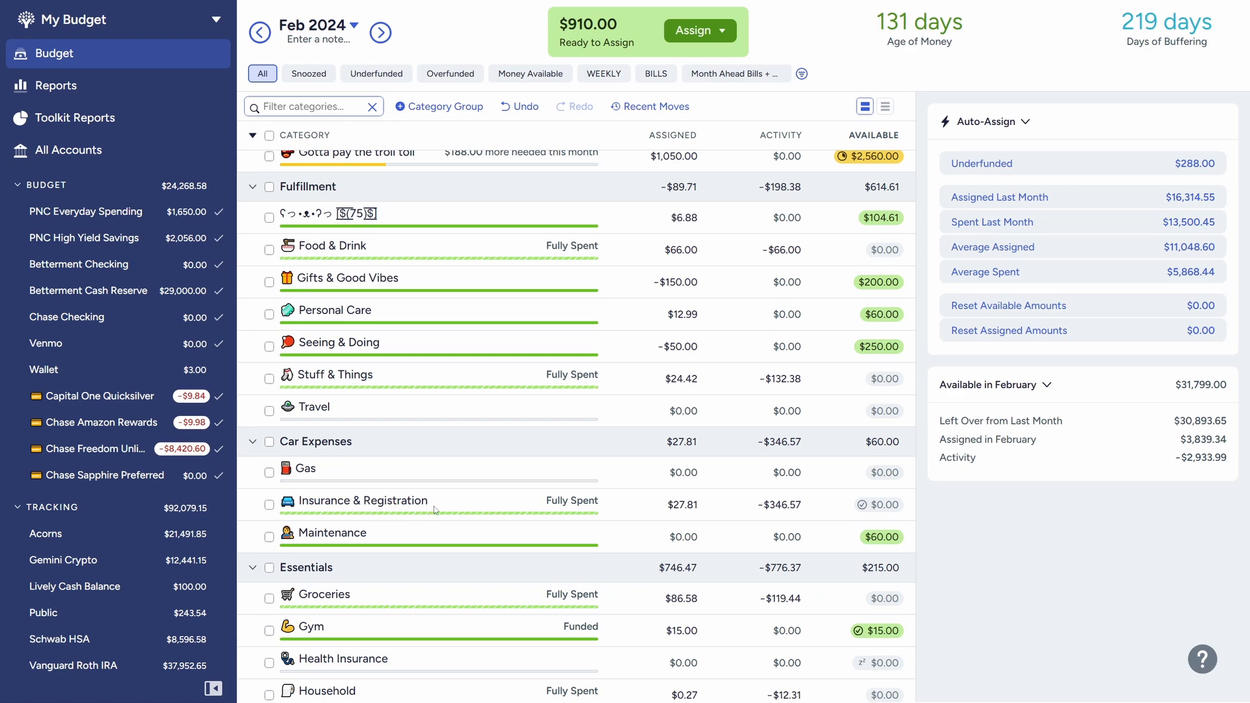
pyautogui.scroll(-6, 432, 505)
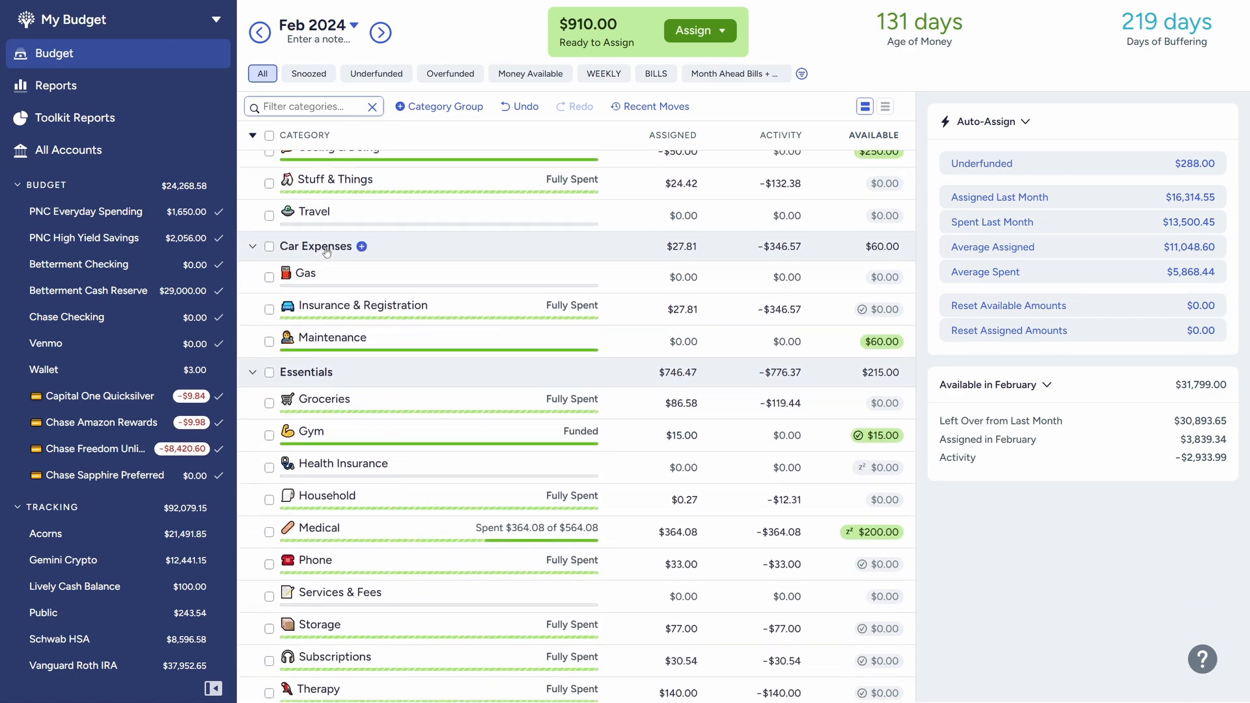
pyautogui.scroll(-4, 338, 280)
pyautogui.scroll(2, 348, 268)
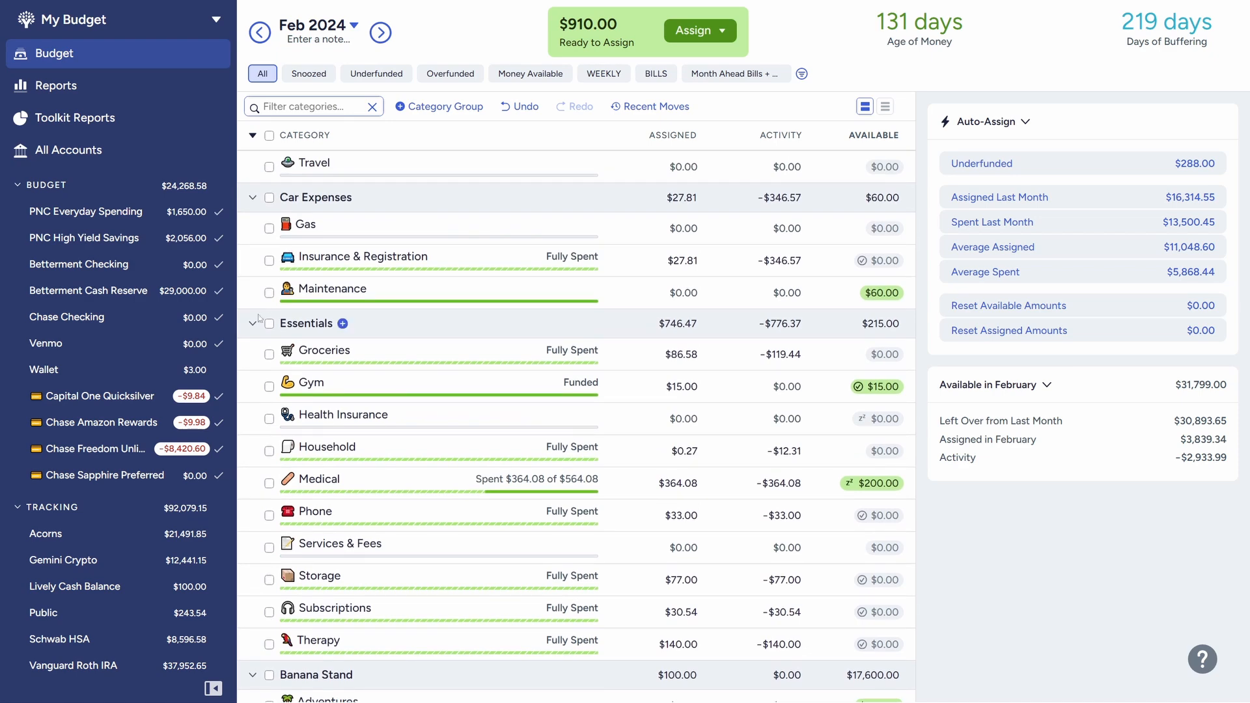
pyautogui.click(253, 317)
pyautogui.moveTo(331, 205); pyautogui.dragTo(368, 344)
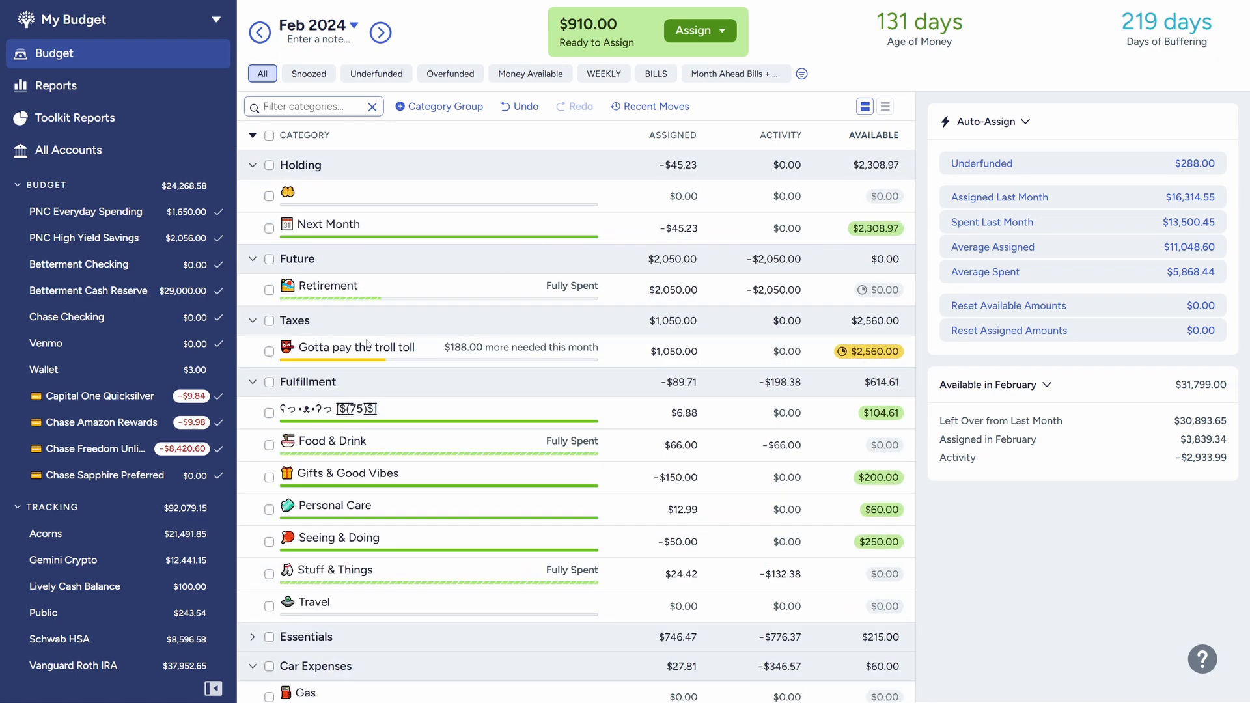
pyautogui.click(253, 637)
# Assign $48 to the Gas category in the Car Expenses group and deselect it.
pyautogui.scroll(-3, 576, 528)
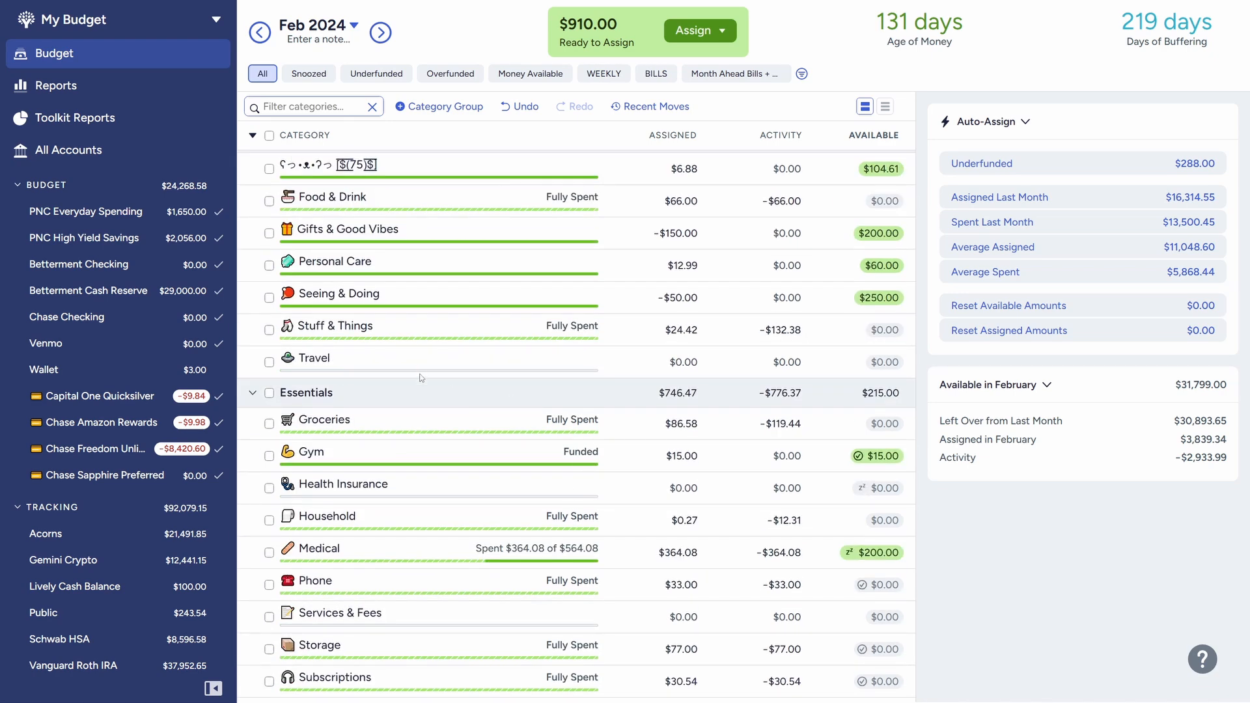
pyautogui.scroll(3, 433, 404)
pyautogui.scroll(-7, 436, 406)
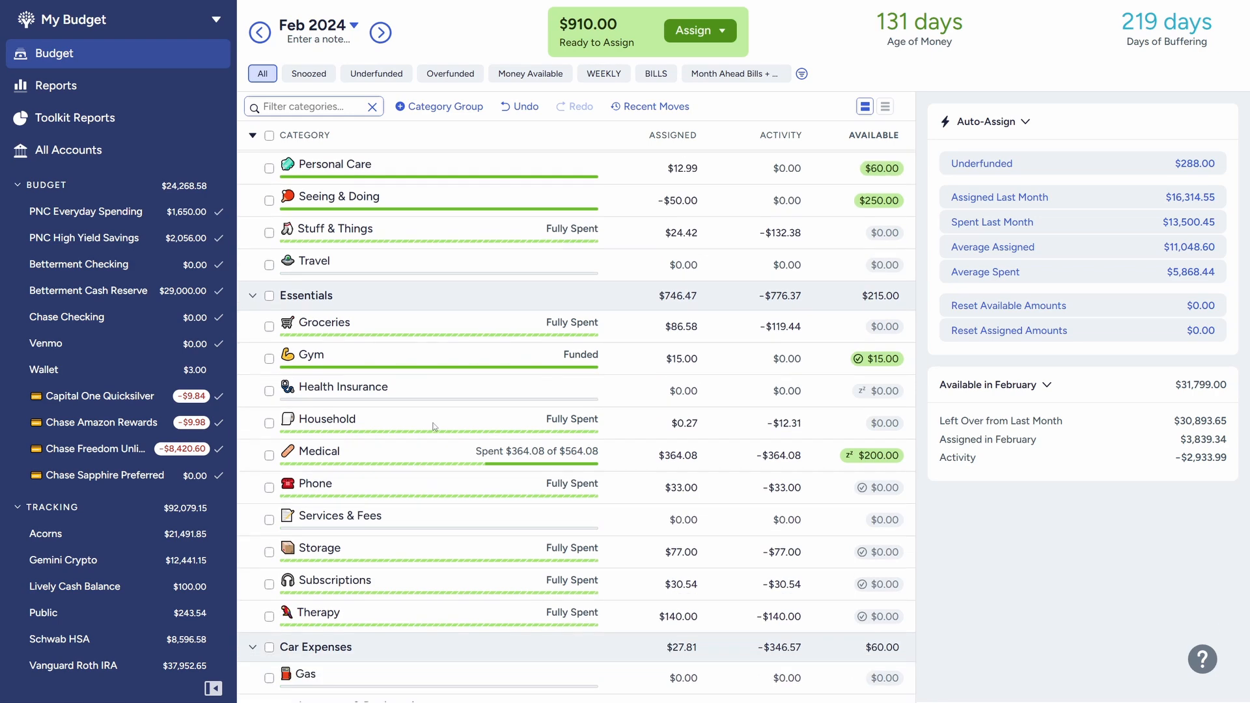
pyautogui.click(485, 482)
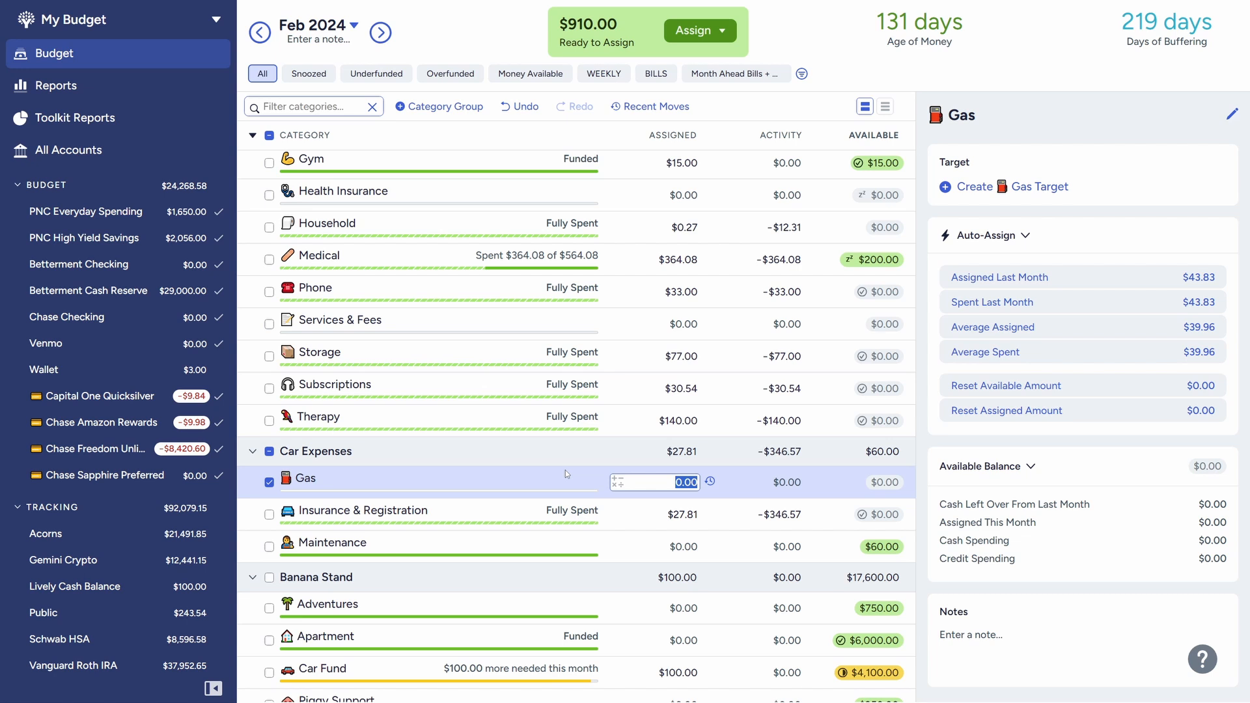
pyautogui.write('48')
pyautogui.press('Return')
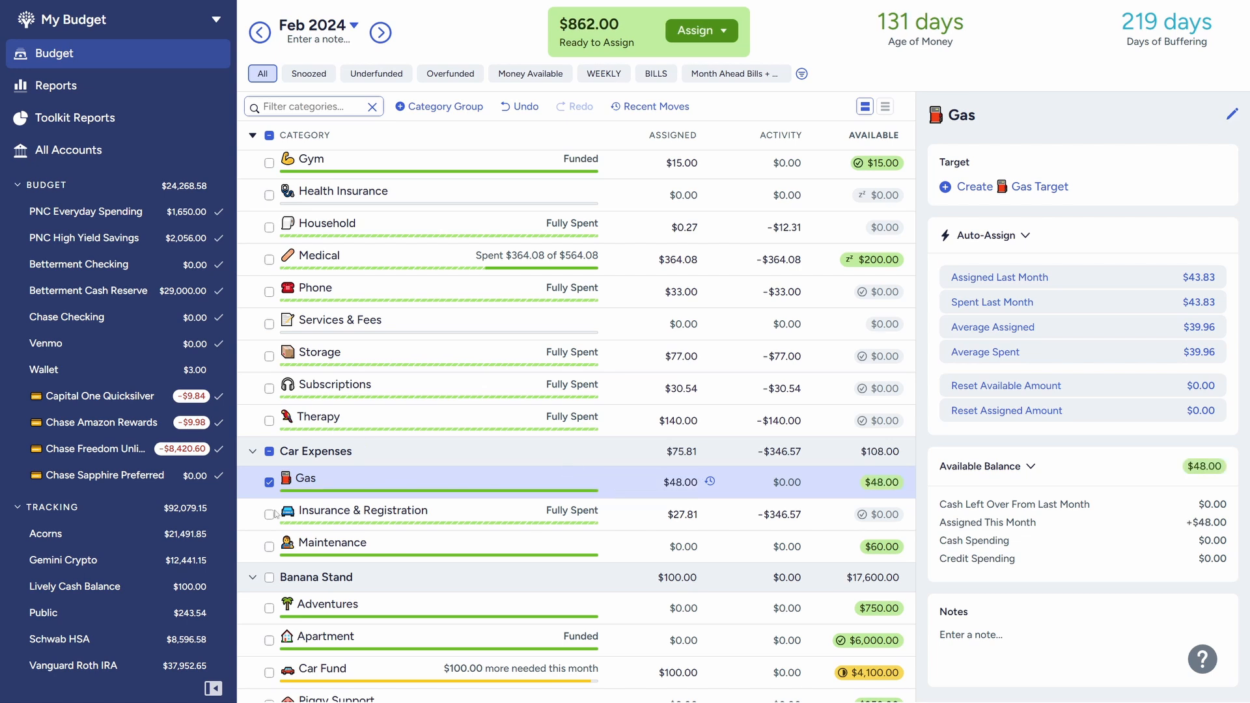
pyautogui.click(269, 483)
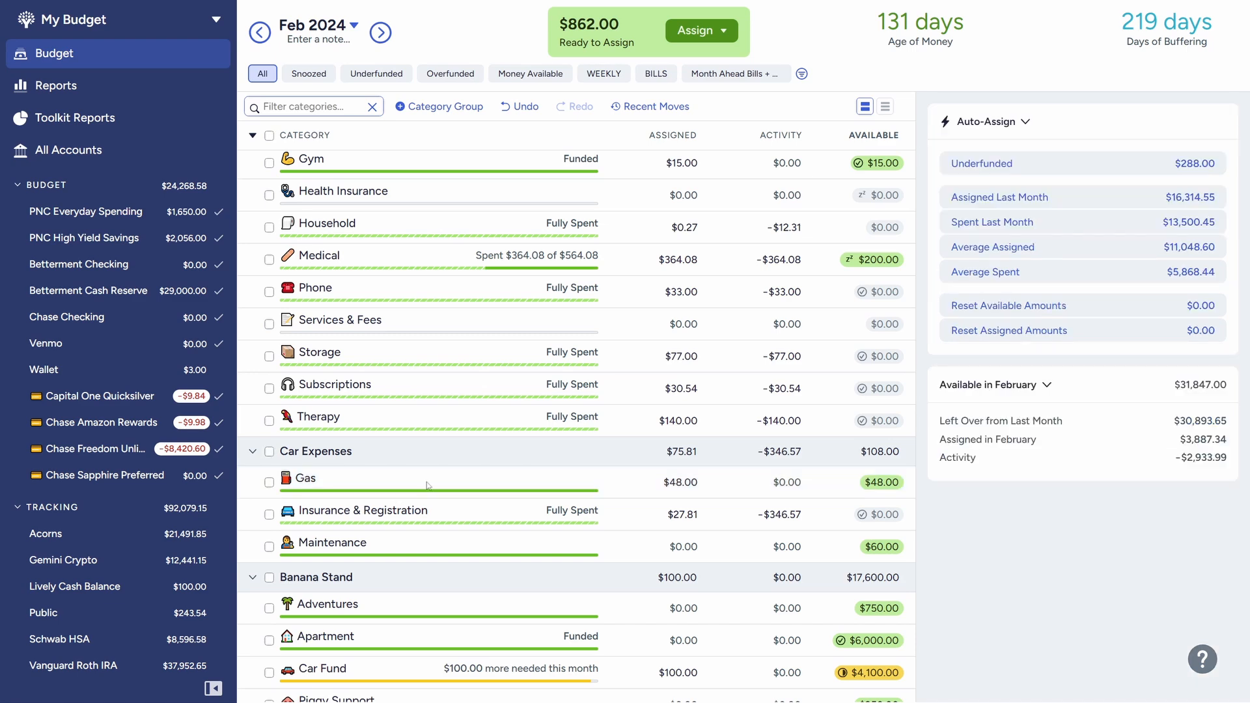
# Review the transactions behind the Groceries category's February activity, then close the list.
pyautogui.scroll(3, 427, 482)
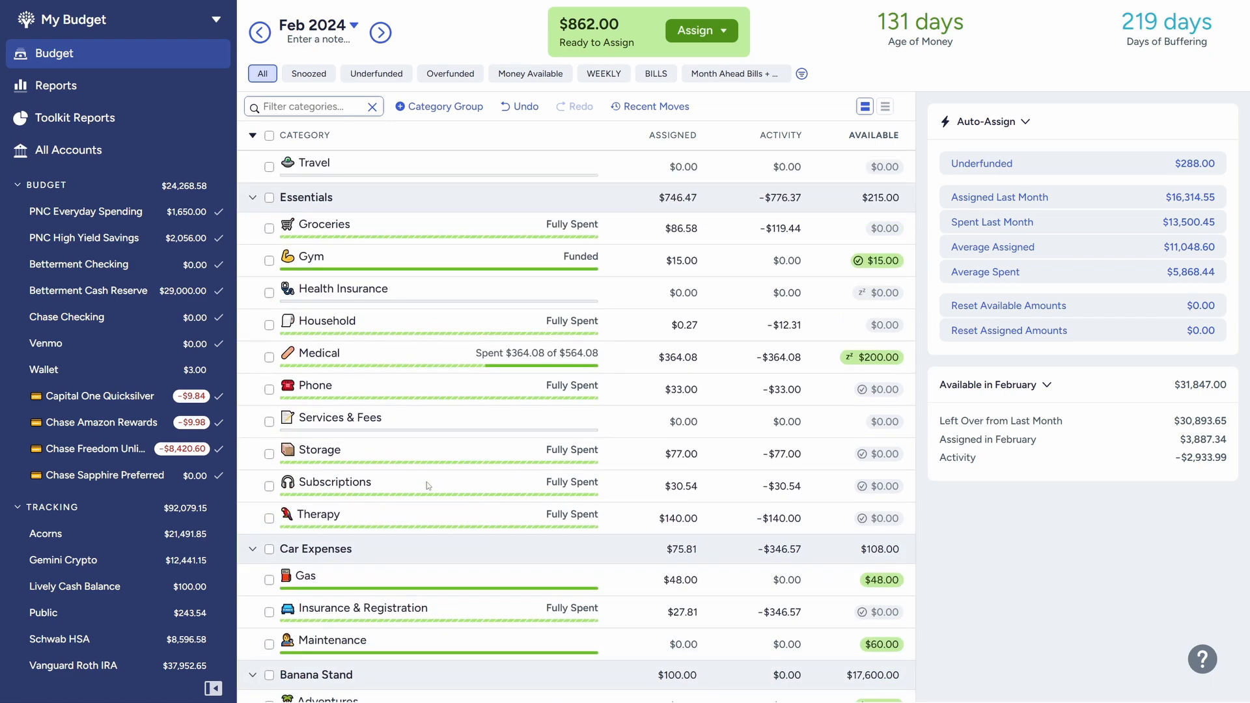
pyautogui.scroll(4, 487, 267)
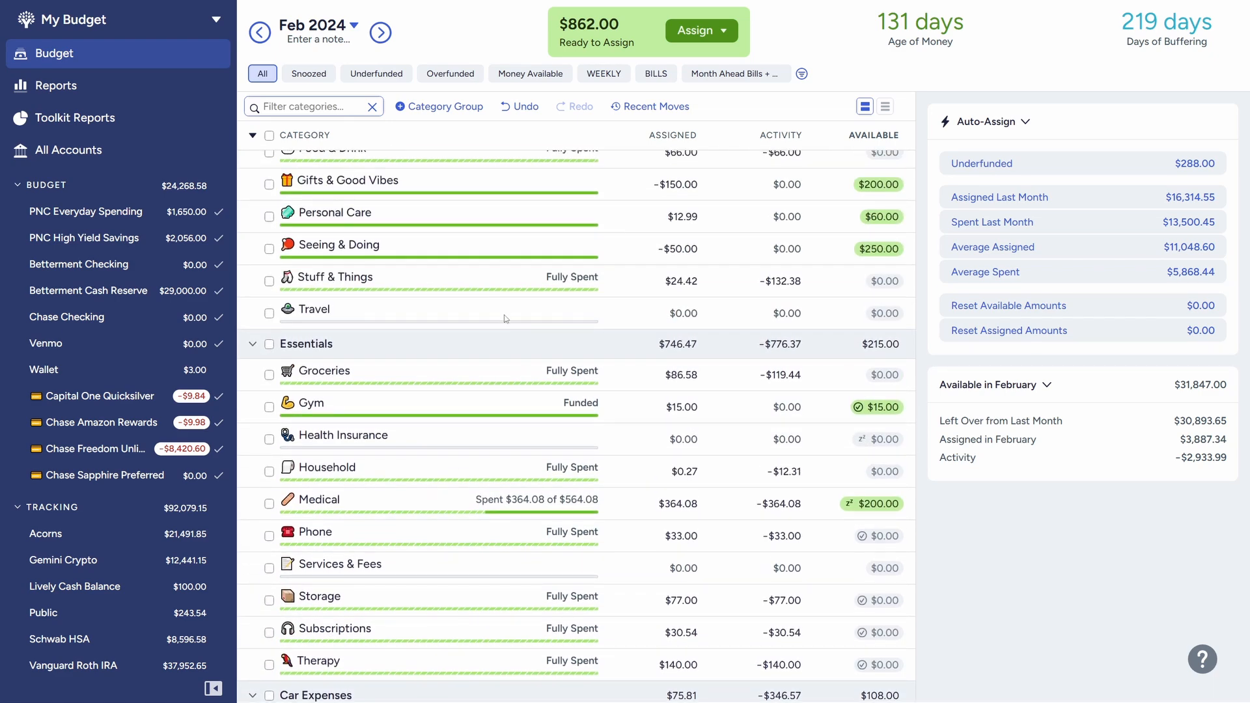
pyautogui.scroll(2, 515, 379)
pyautogui.scroll(-3, 515, 380)
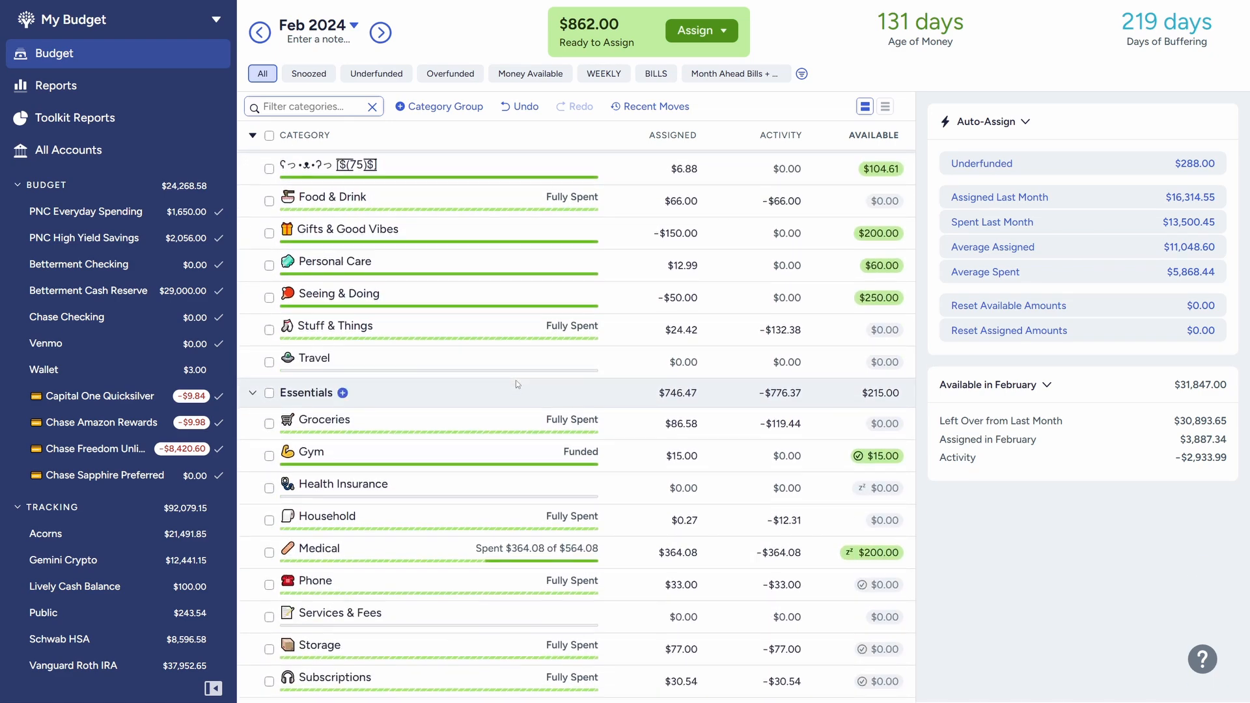
pyautogui.click(786, 425)
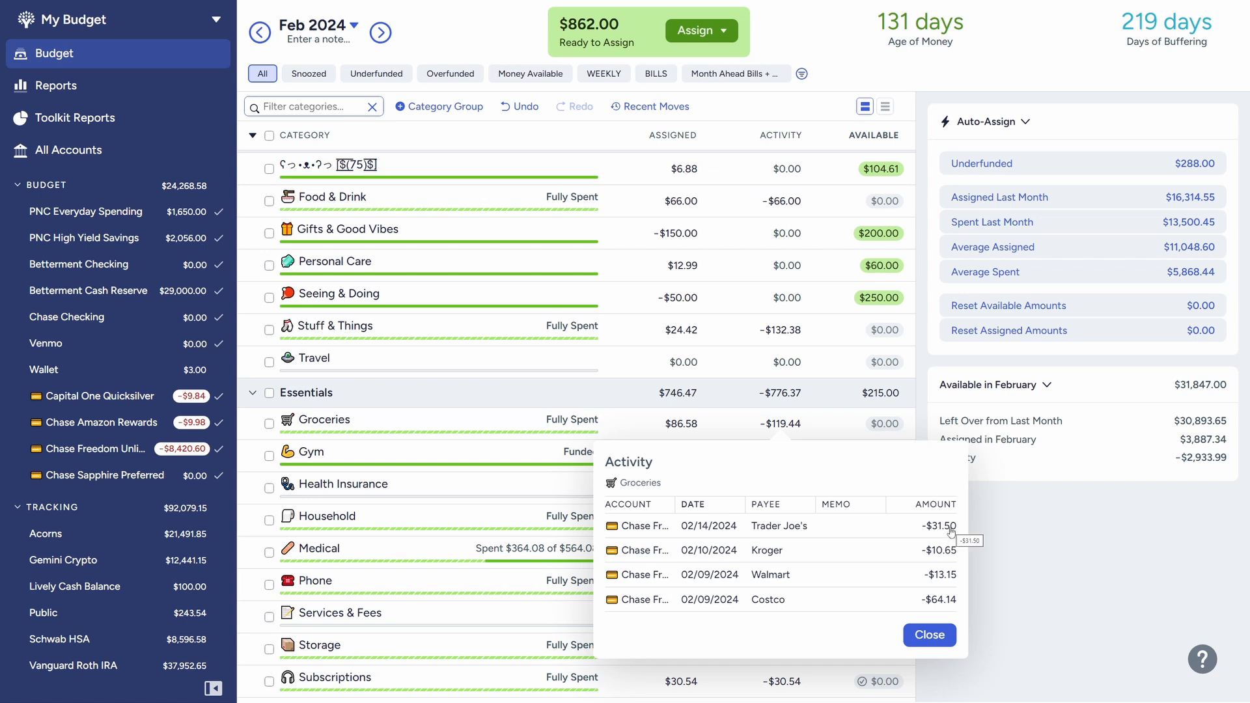
pyautogui.click(931, 636)
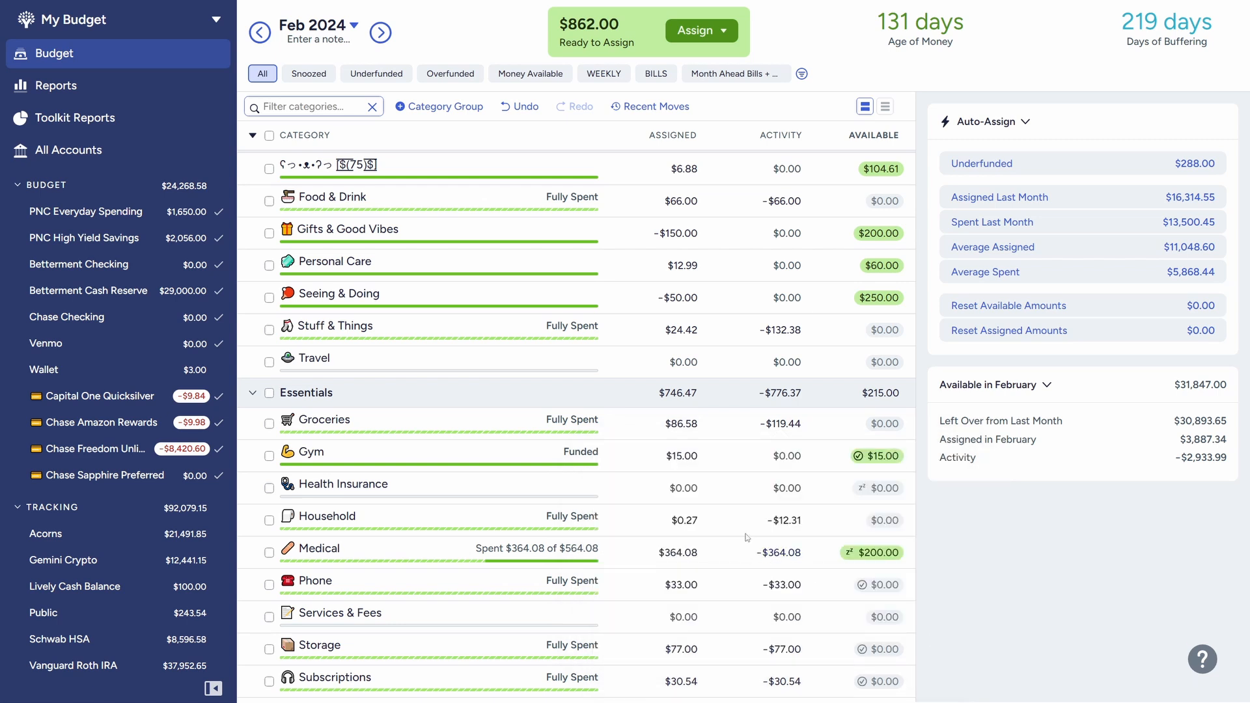
# Inspect the Groceries category's details and recheck its individual February transactions.
pyautogui.scroll(3, 747, 533)
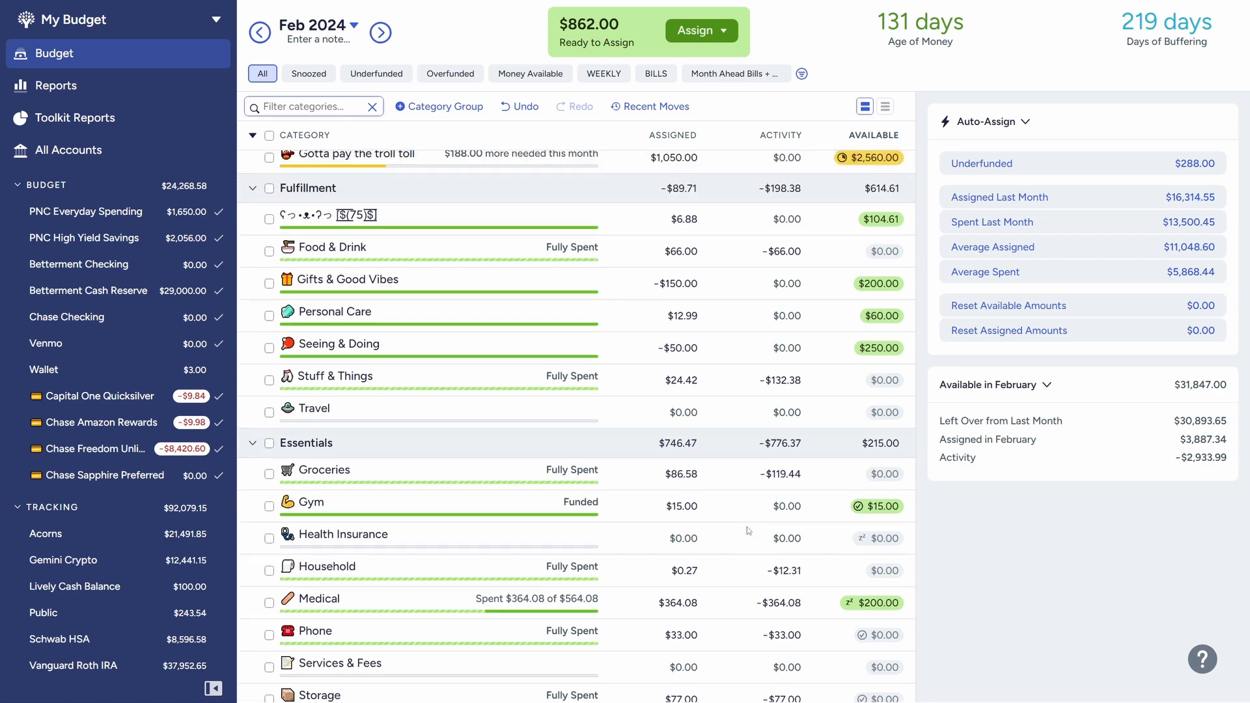
pyautogui.scroll(-3, 748, 533)
pyautogui.click(440, 421)
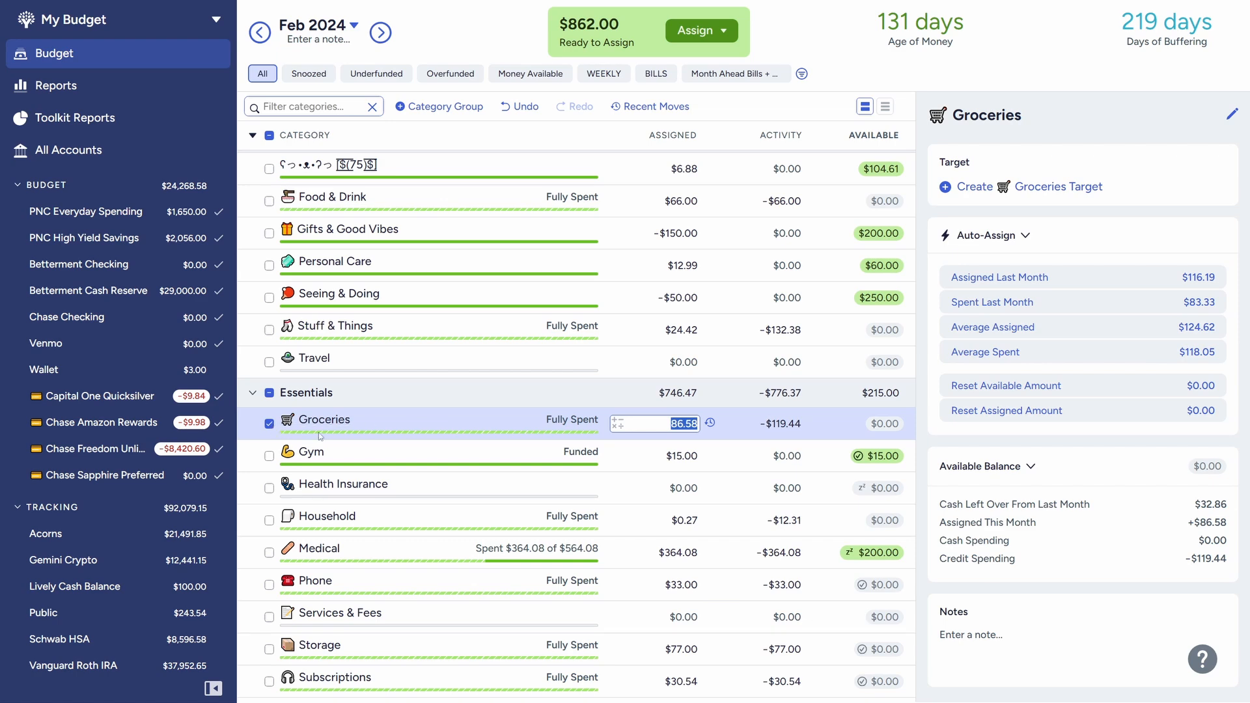
pyautogui.scroll(1, 521, 473)
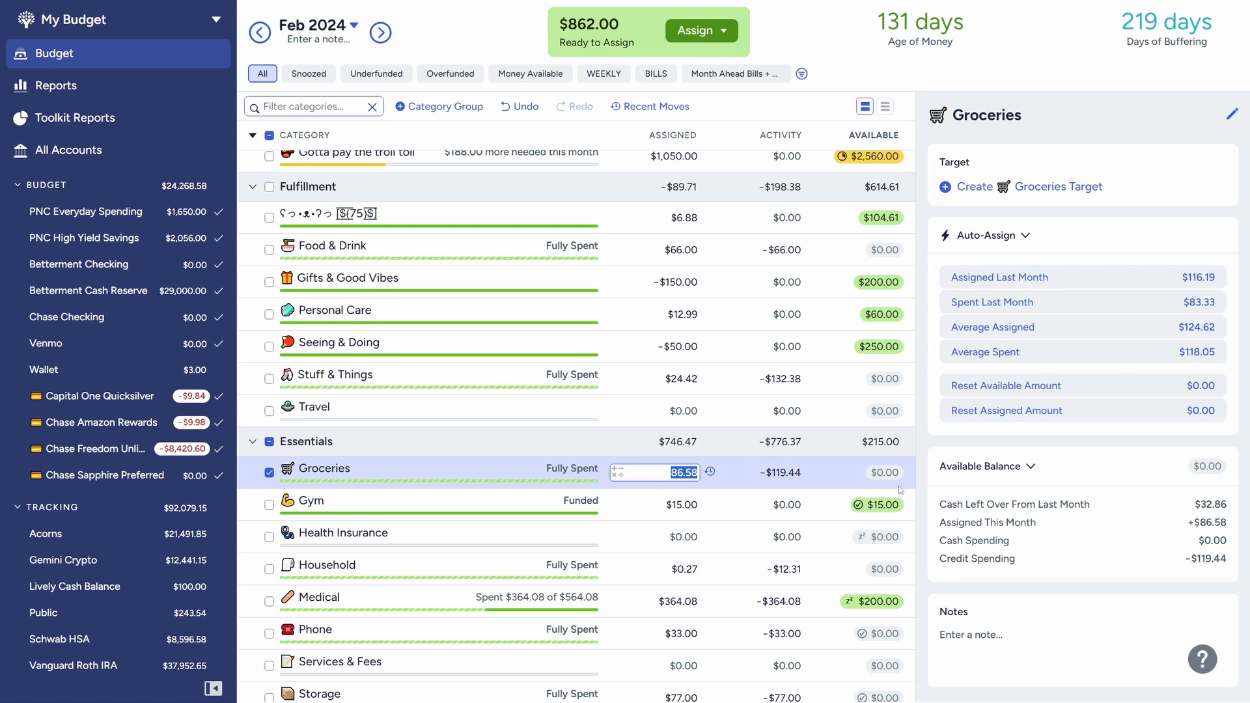
pyautogui.scroll(1, 900, 494)
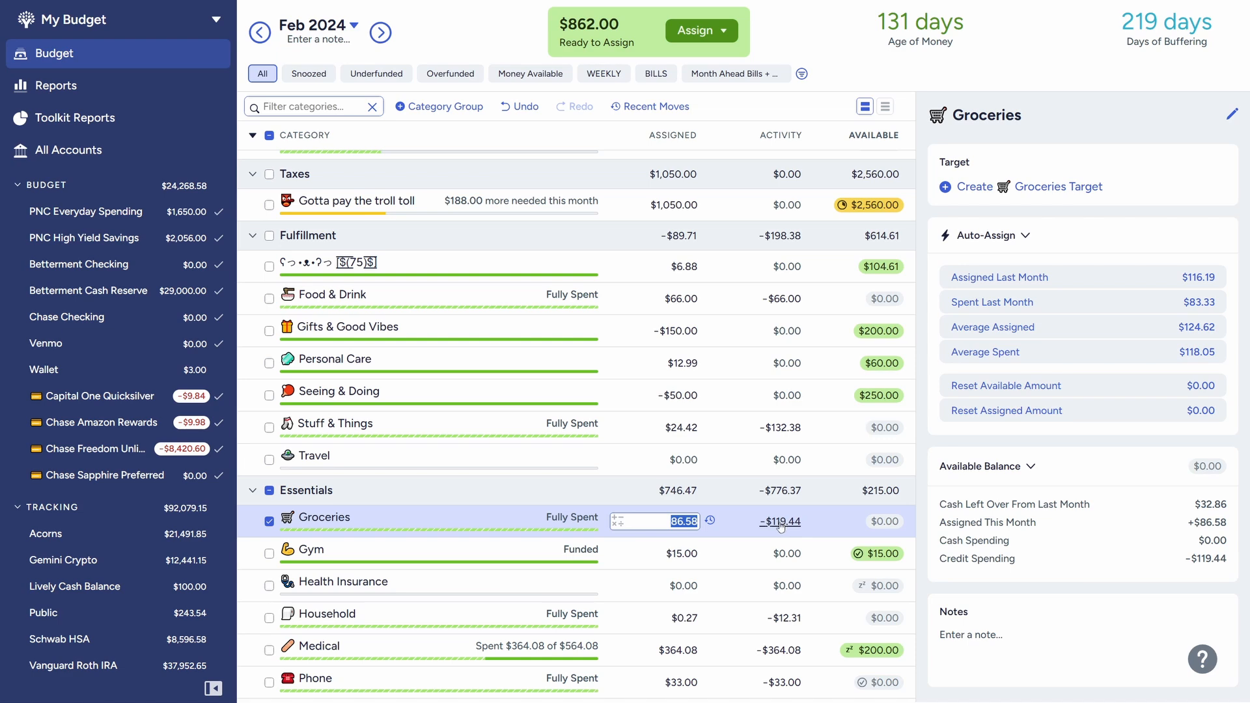
pyautogui.click(789, 523)
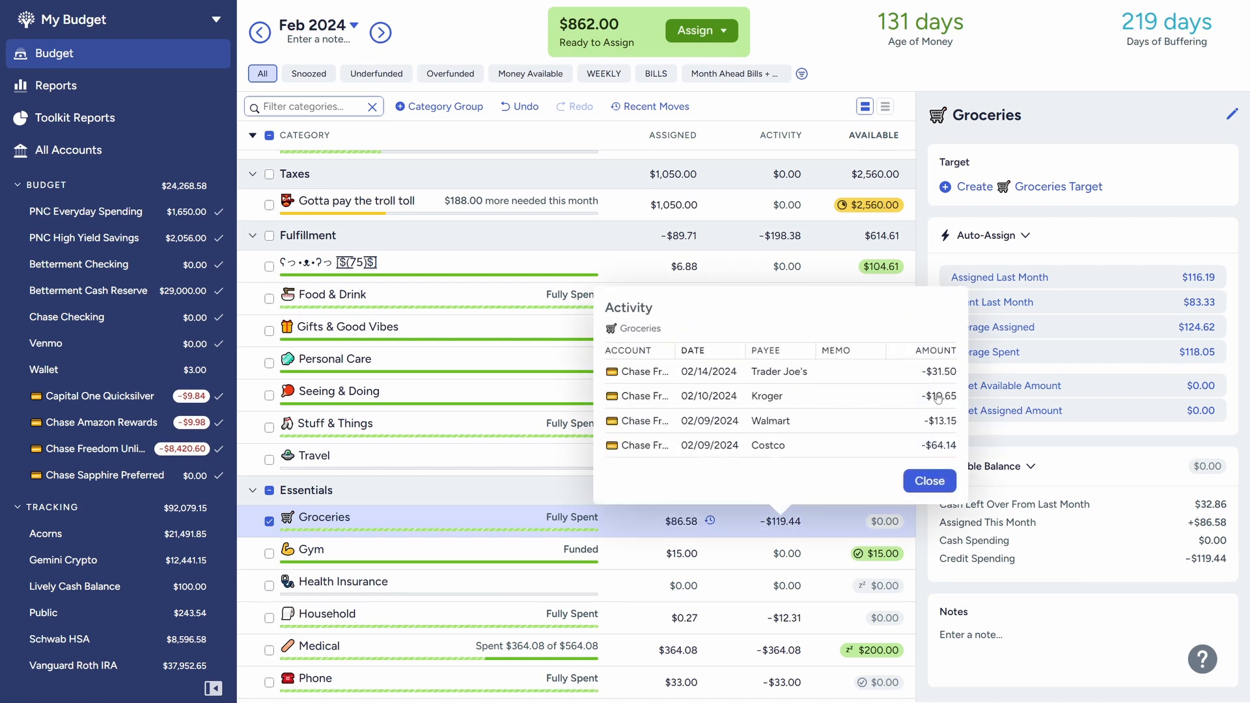
pyautogui.click(940, 481)
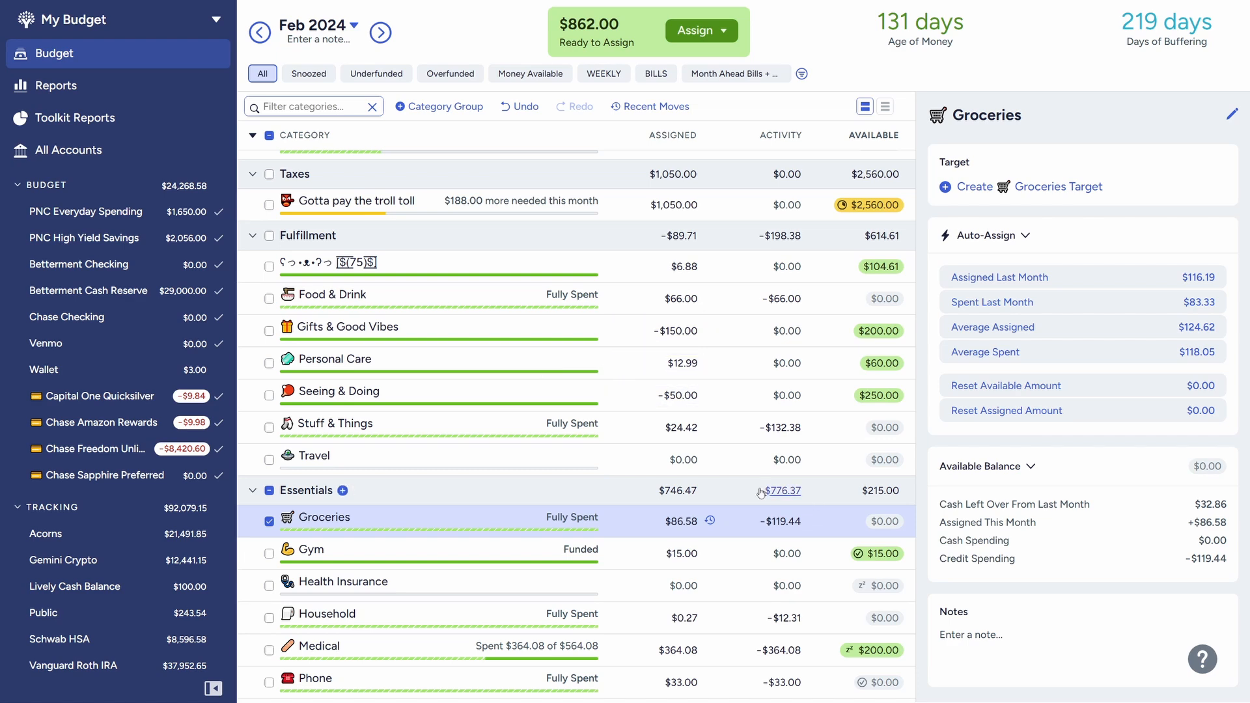
# Select the bear-face $75 category in the Fulfillment group to examine its balance details.
pyautogui.scroll(-3, 527, 441)
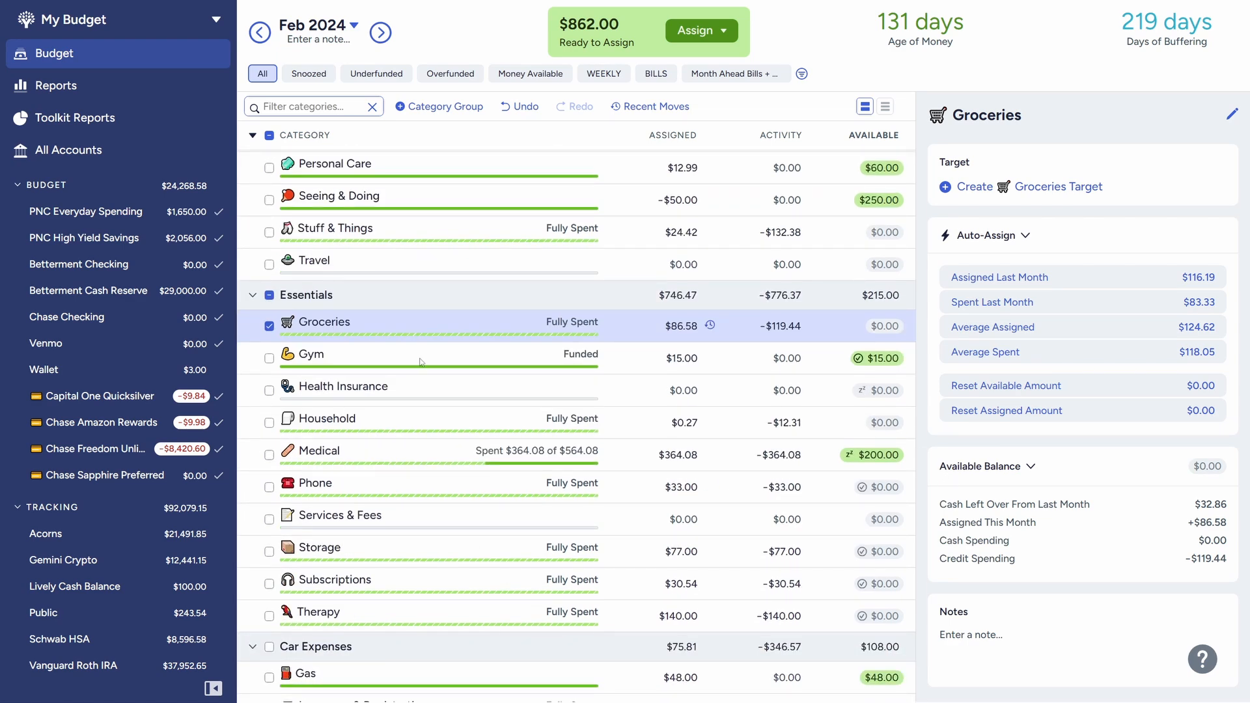
pyautogui.scroll(4, 482, 378)
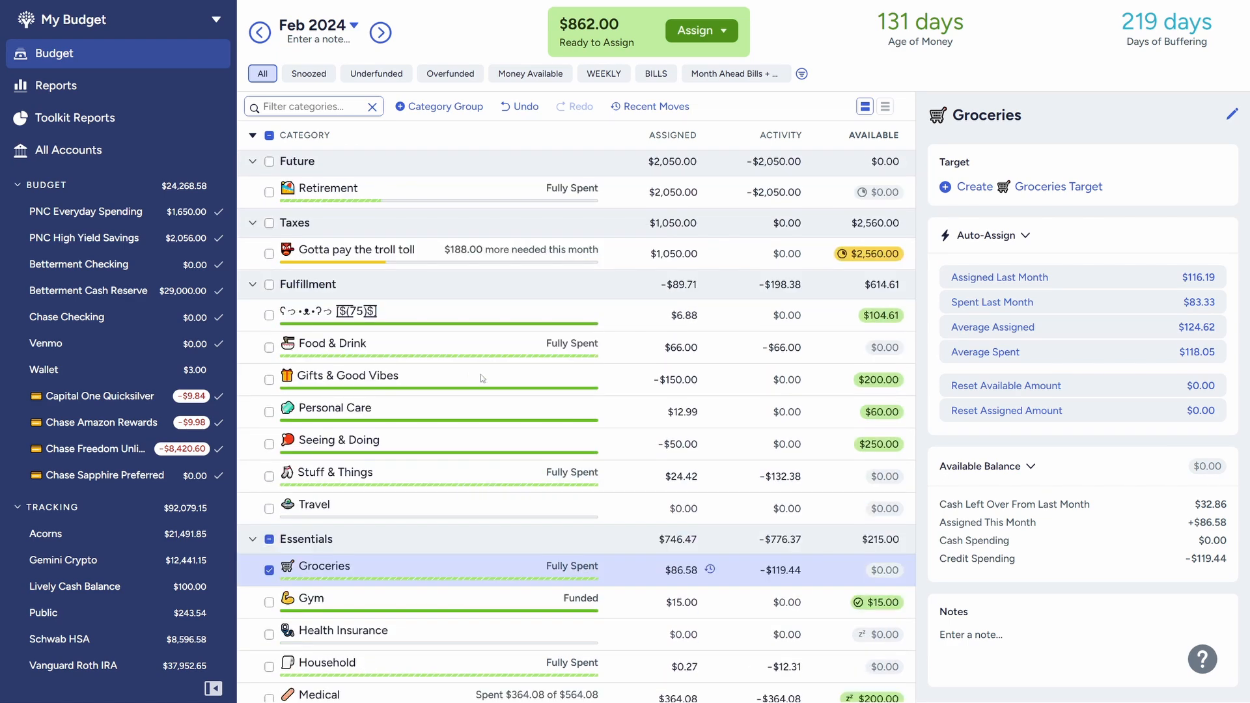
pyautogui.click(467, 309)
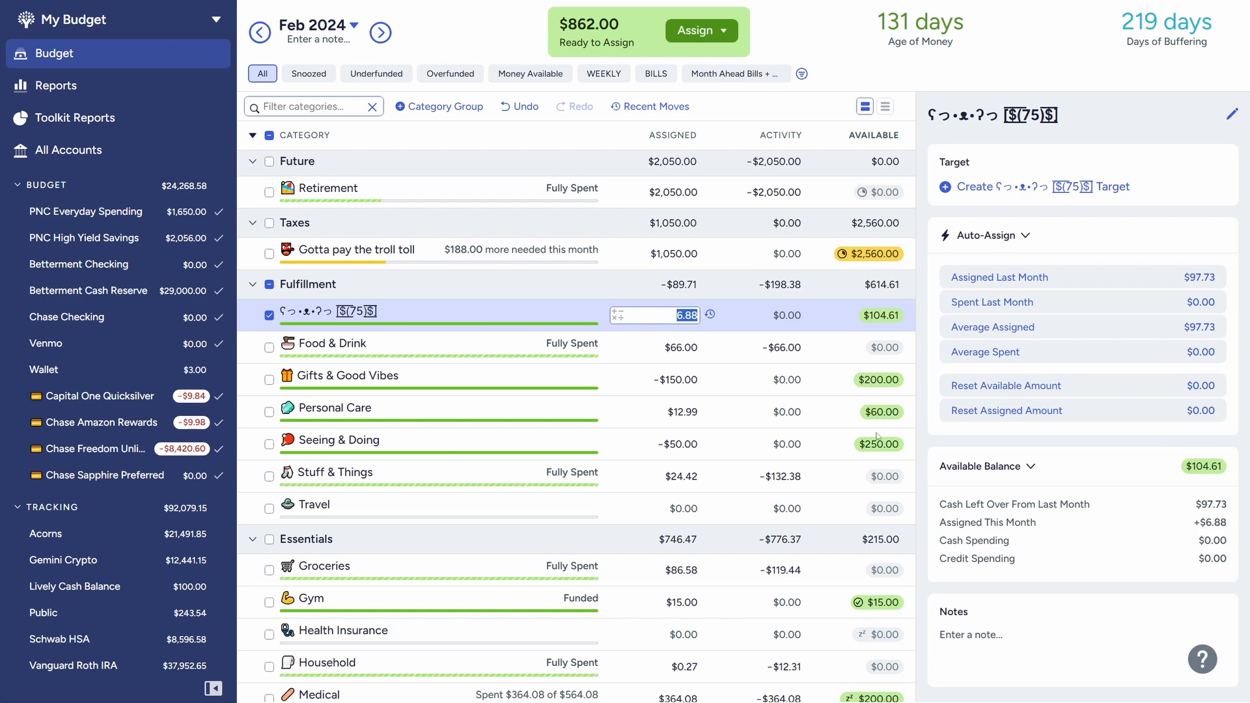
pyautogui.scroll(1, 856, 442)
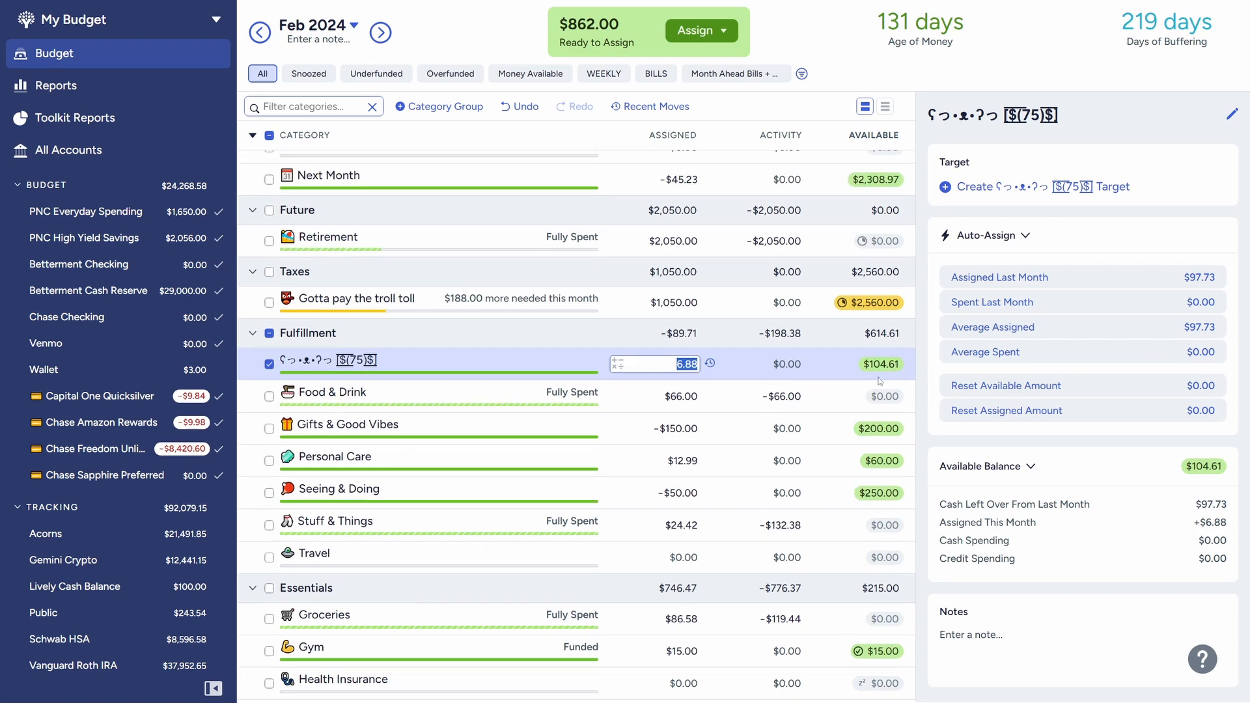
pyautogui.scroll(1, 879, 377)
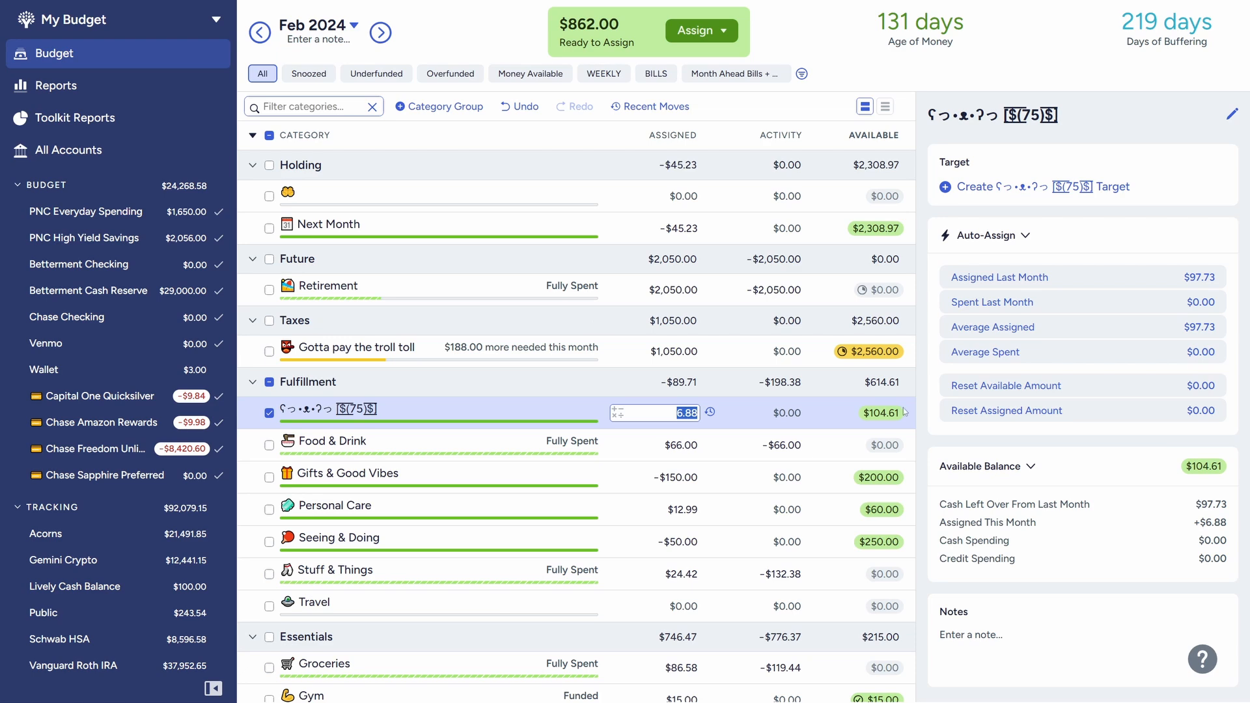
# Examine the Groceries category's details in Essentials and compare them with the bear-face $75 category's details.
pyautogui.scroll(-3, 903, 408)
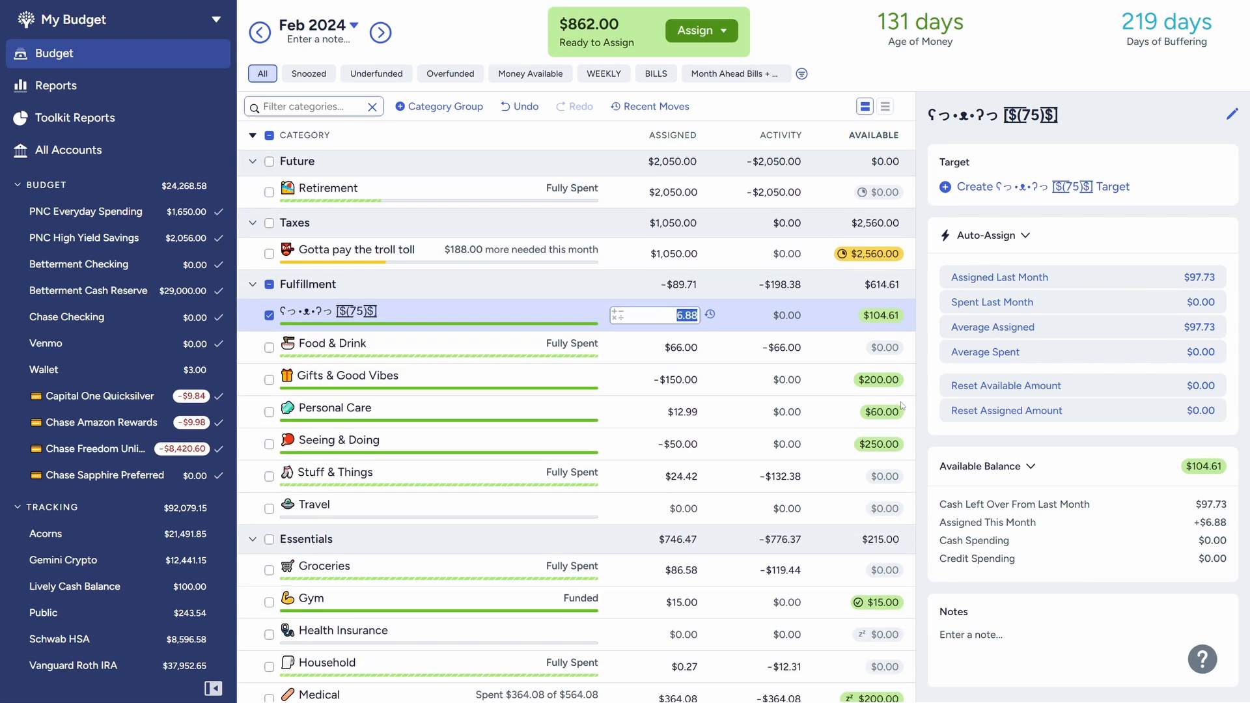
pyautogui.scroll(-4, 902, 405)
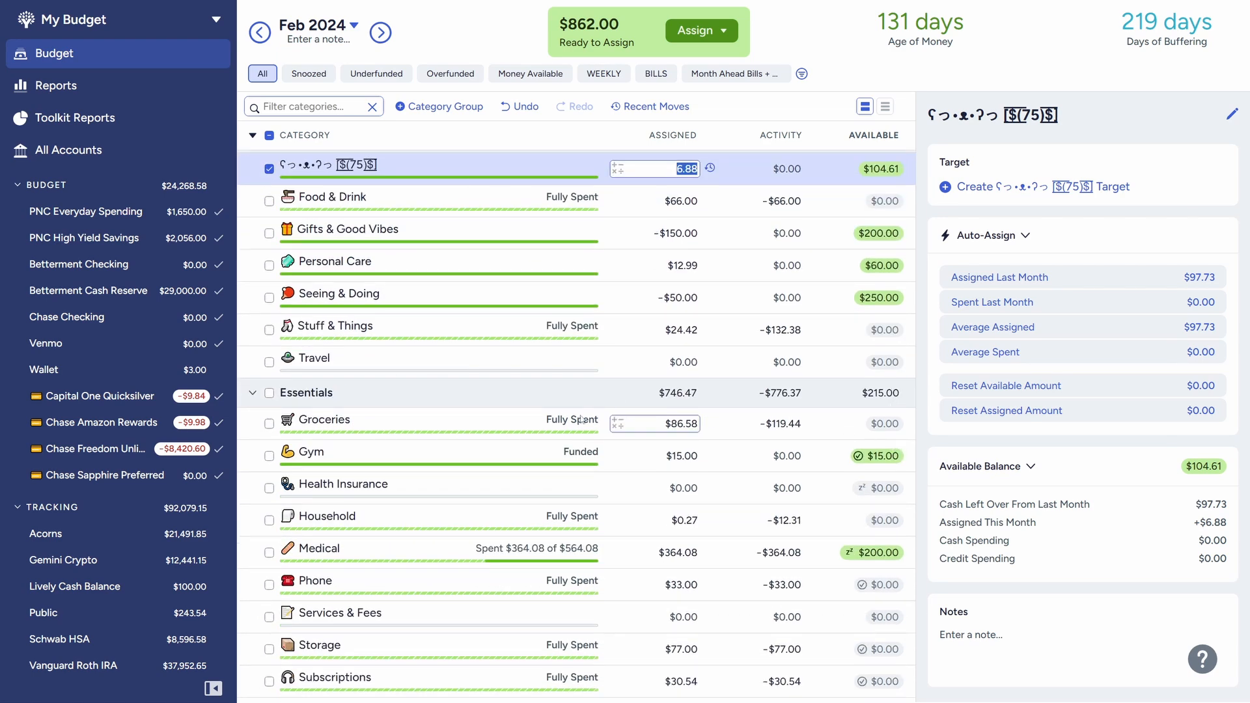
pyautogui.click(541, 433)
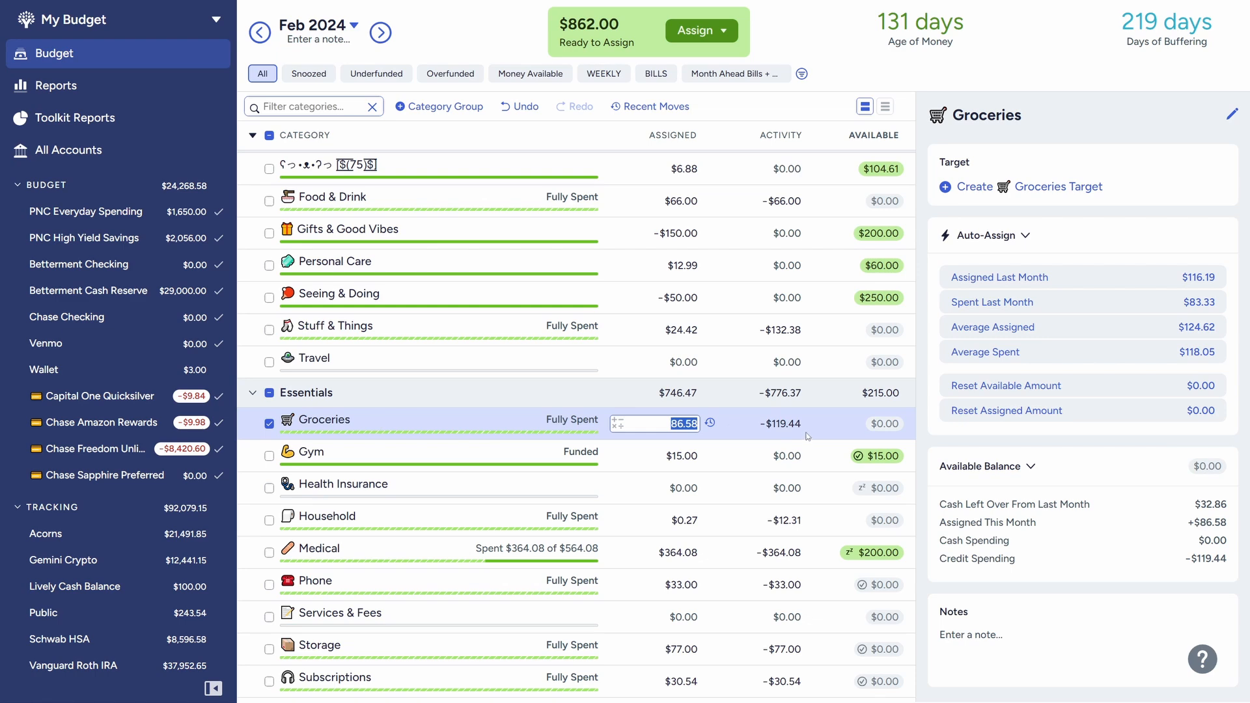
pyautogui.scroll(1, 807, 436)
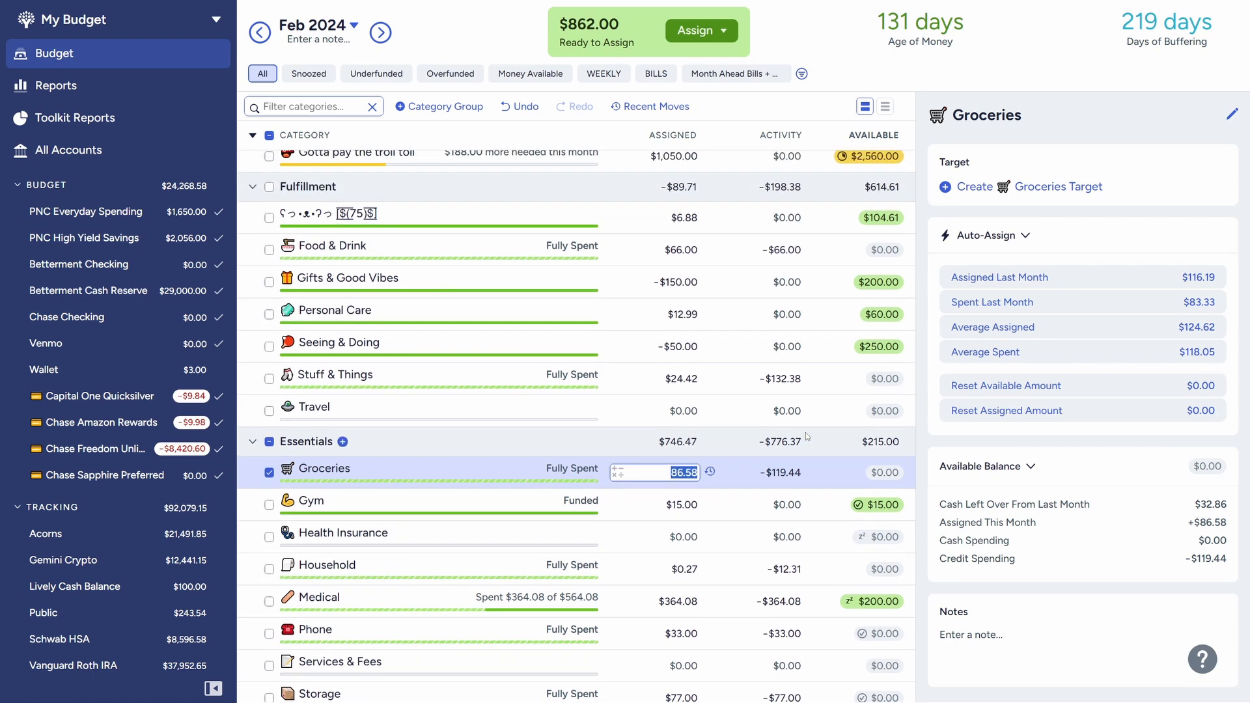
pyautogui.scroll(1, 808, 436)
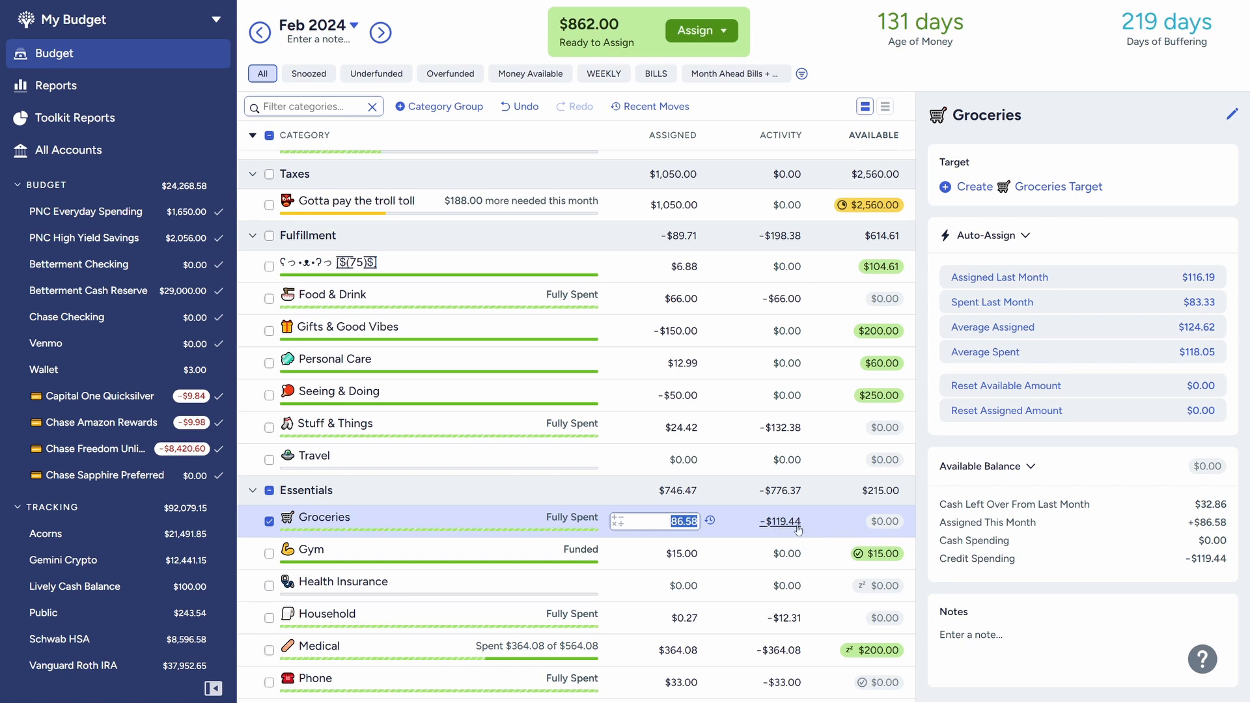
pyautogui.click(519, 260)
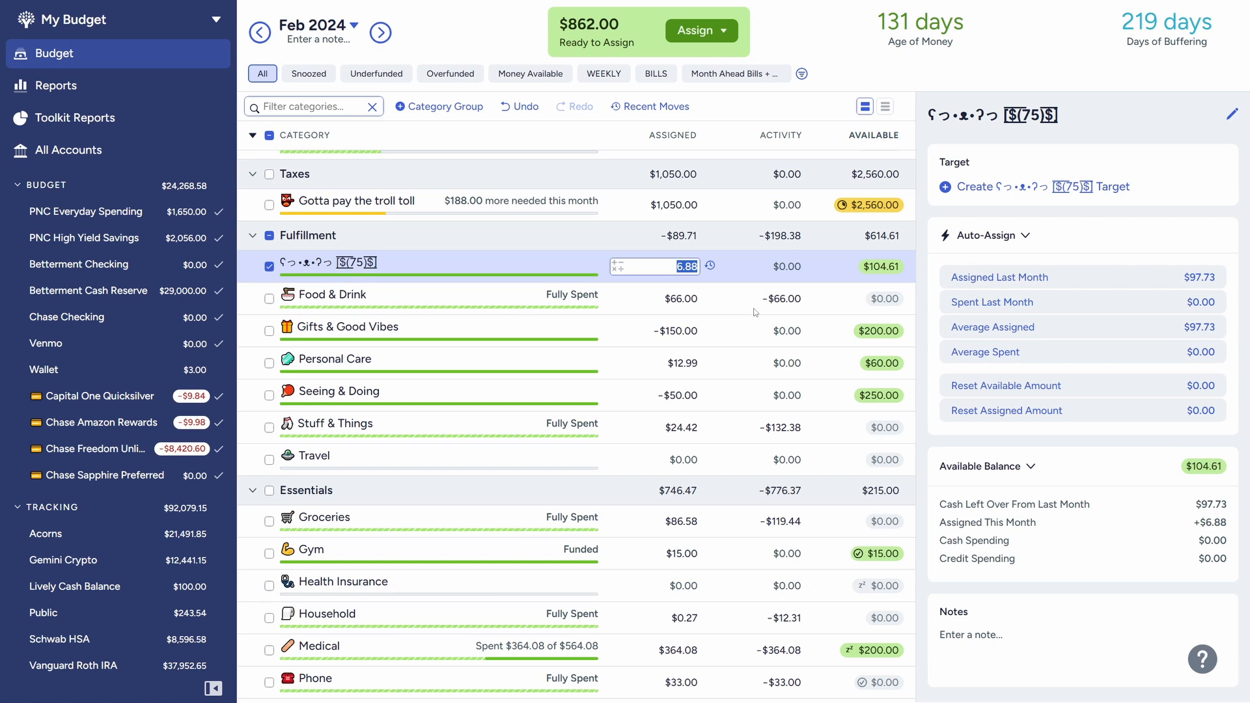
# Add $25 to the amount assigned to the Groceries category in the Essentials group and deselect it.
pyautogui.click(377, 523)
pyautogui.write('+25')
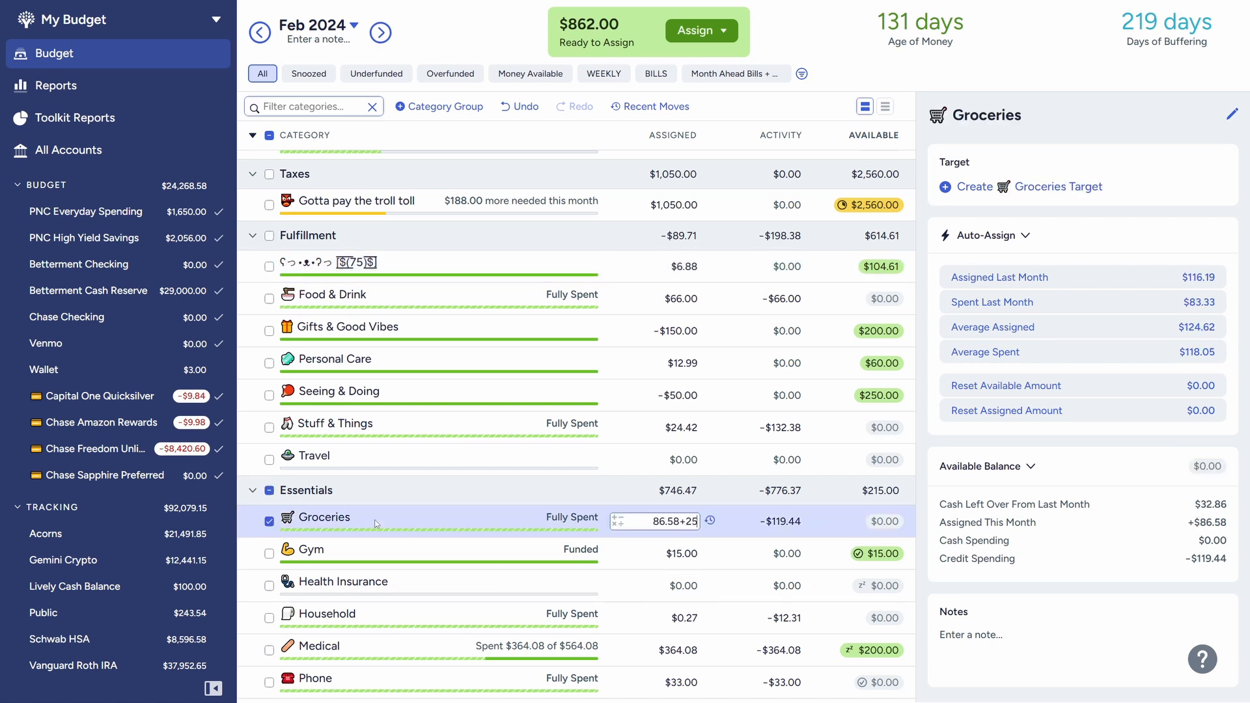
pyautogui.press('Return')
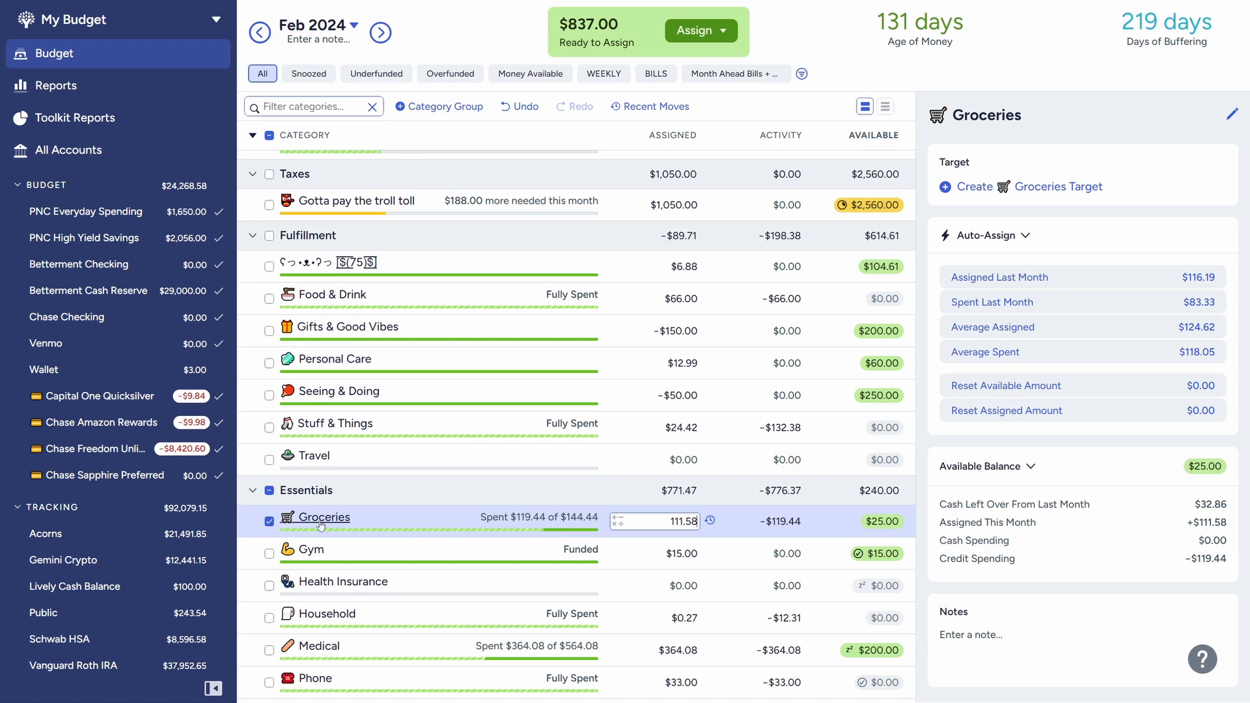
pyautogui.click(268, 521)
# Review the transactions behind the Fulfillment group's February activity, including the coffee purchase's memo, and close the list.
pyautogui.scroll(-2, 544, 580)
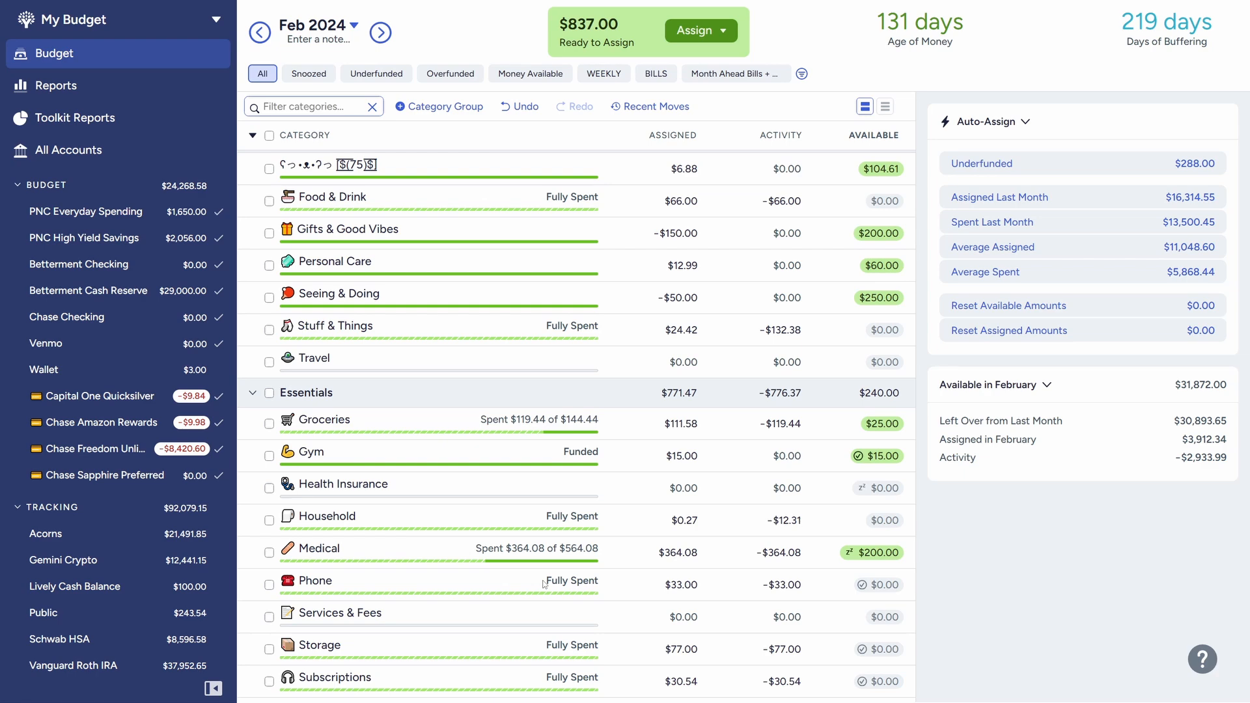
pyautogui.scroll(3, 544, 584)
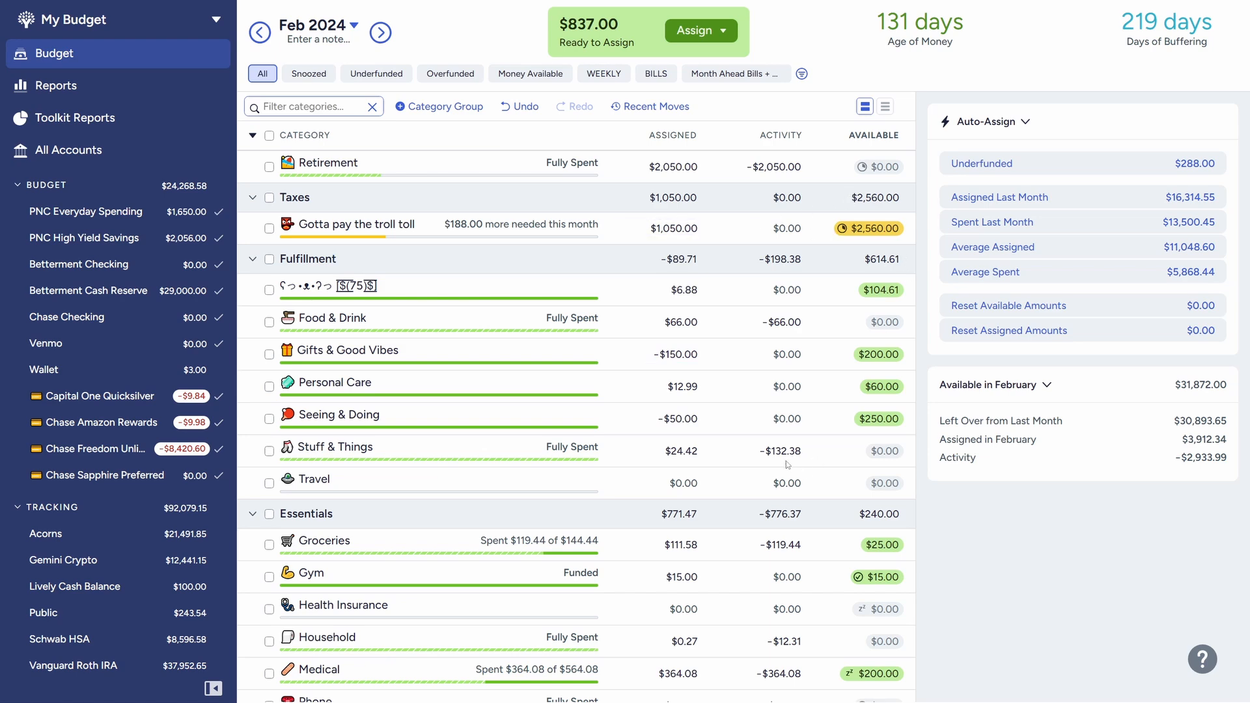
pyautogui.scroll(1, 788, 464)
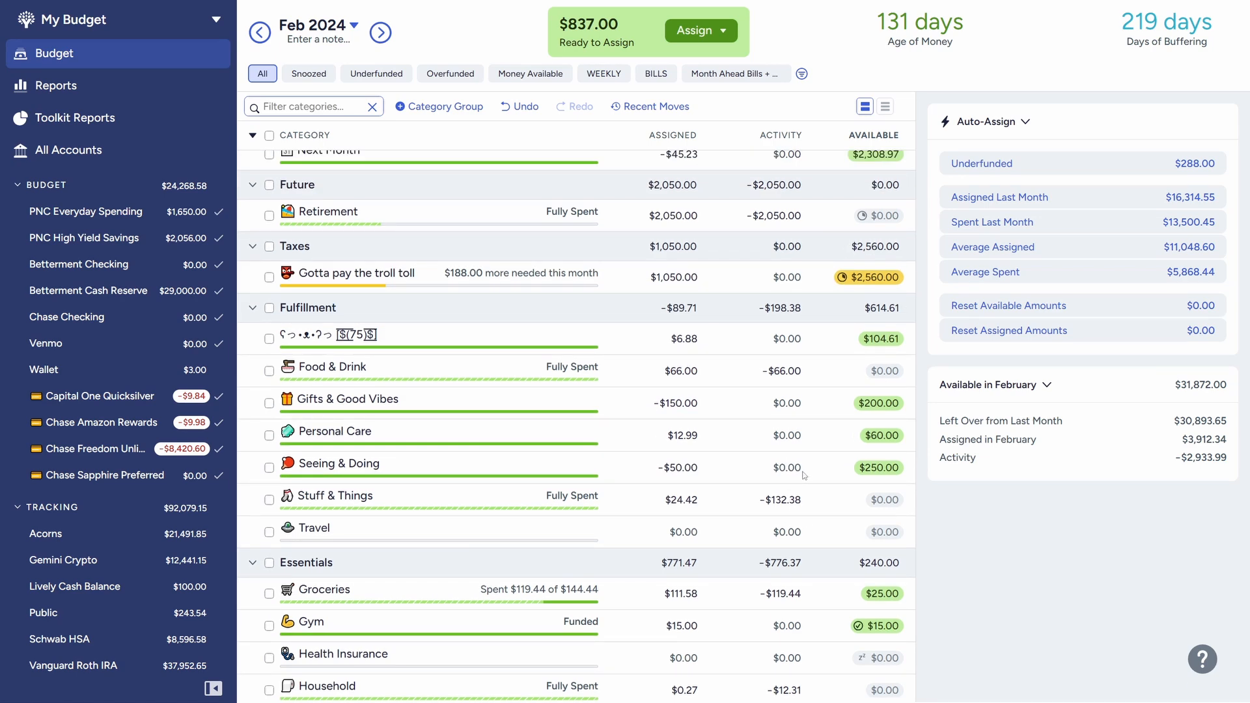
pyautogui.click(784, 310)
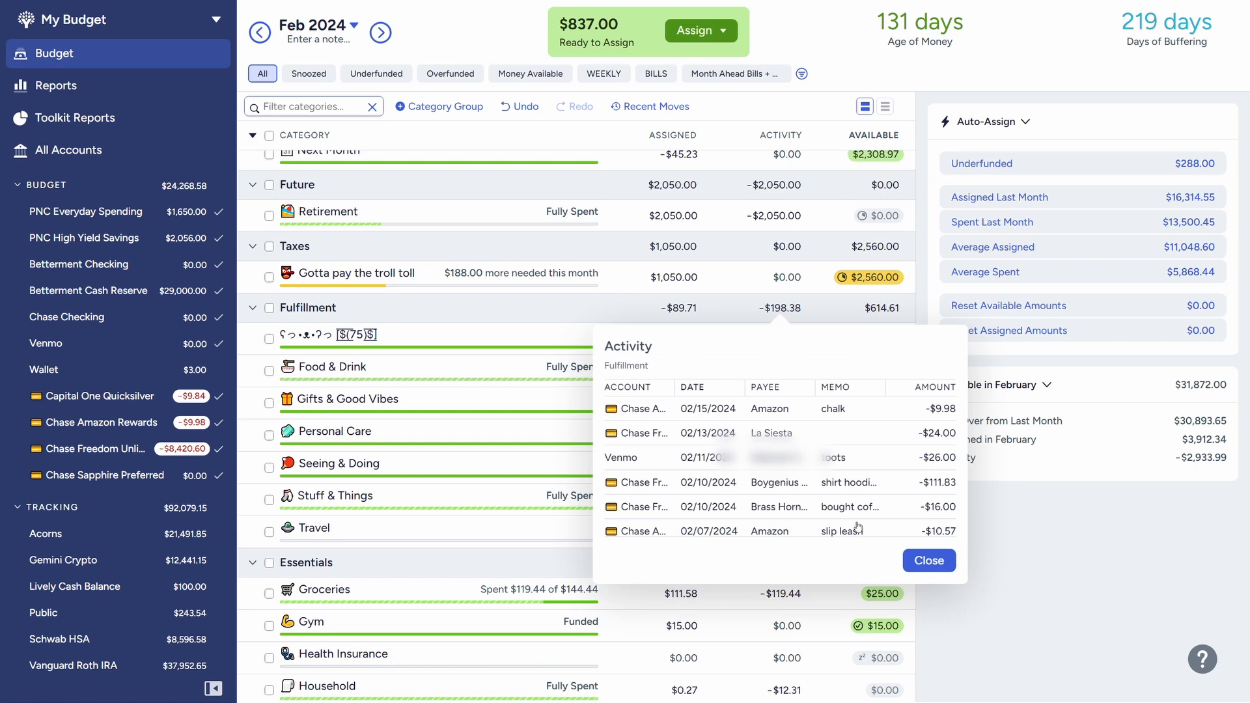
pyautogui.scroll(-1, 858, 524)
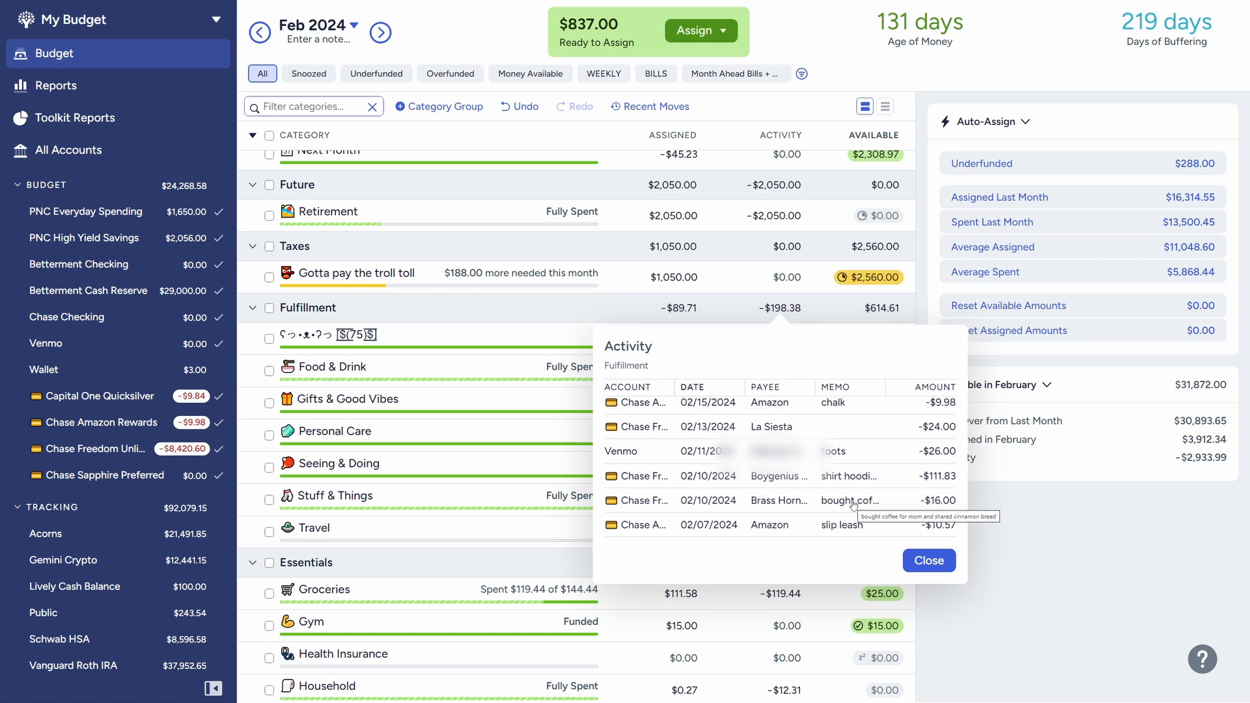
pyautogui.click(926, 560)
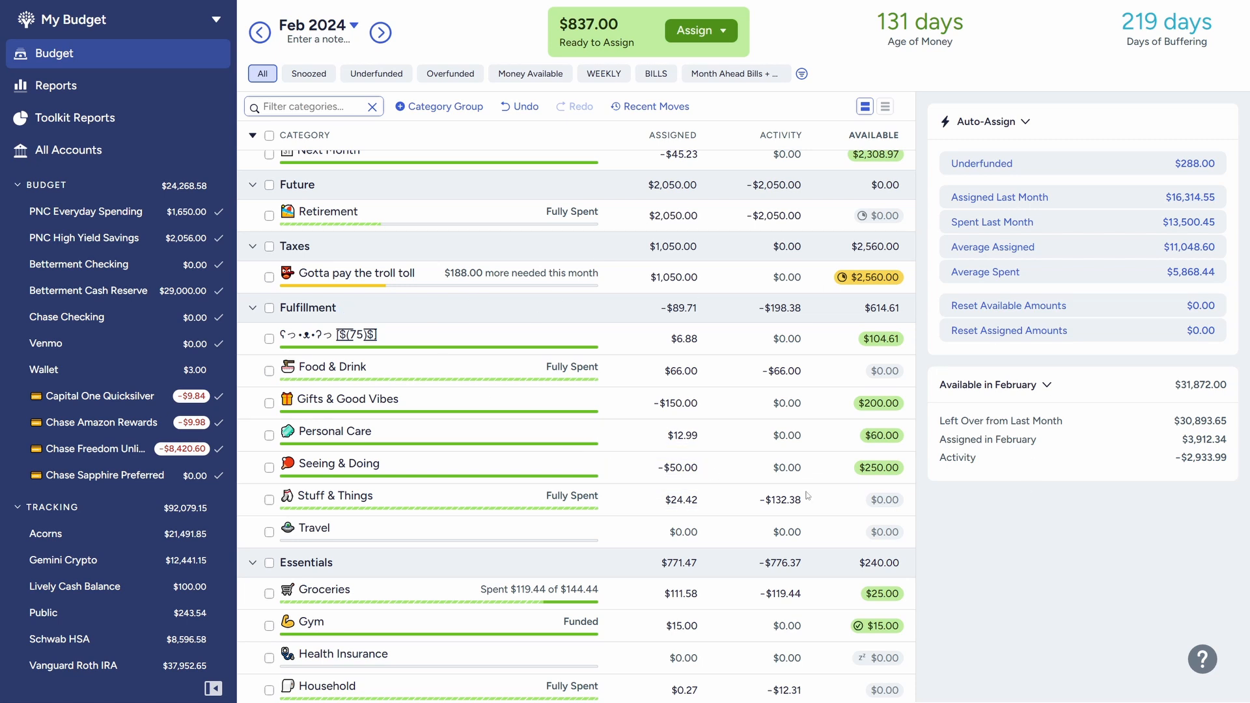
# Look over the Essentials and Fulfillment categories, inspect the Gifts & Good Vibes details, and deselect that category.
pyautogui.moveTo(949, 420)
pyautogui.scroll(-1, 570, 503)
pyautogui.scroll(-3, 570, 503)
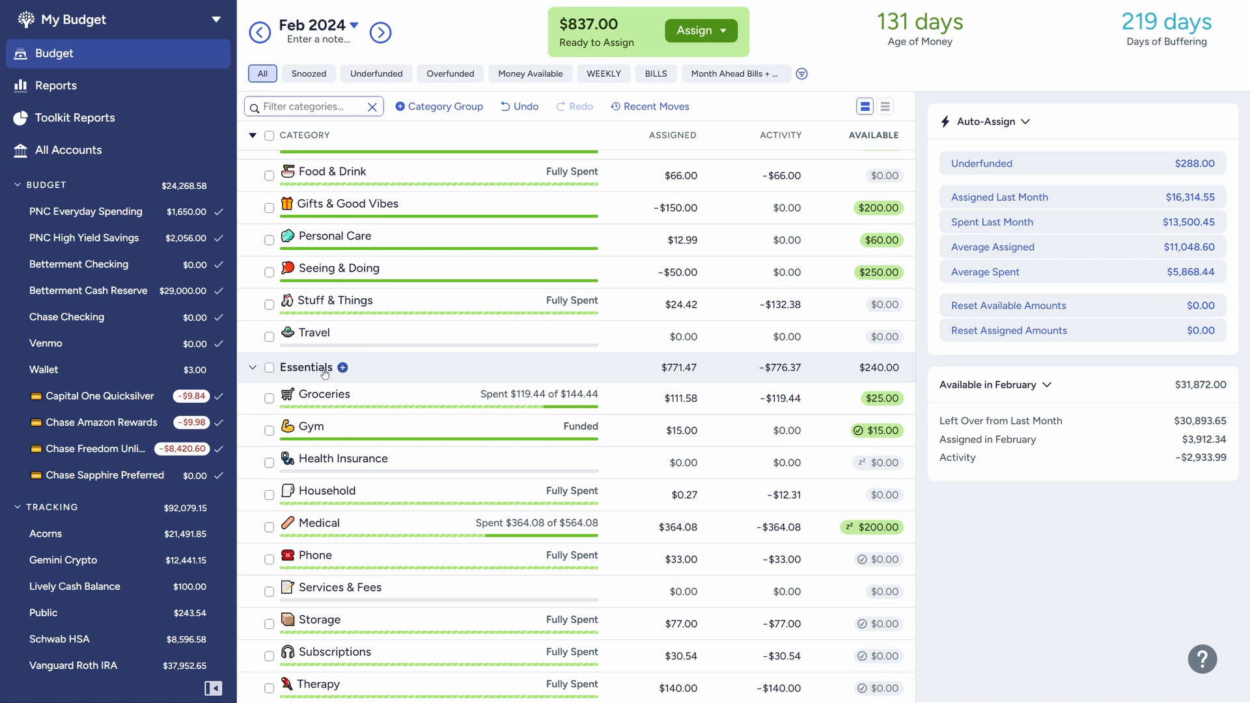
pyautogui.click(693, 410)
pyautogui.click(675, 424)
pyautogui.scroll(1, 775, 529)
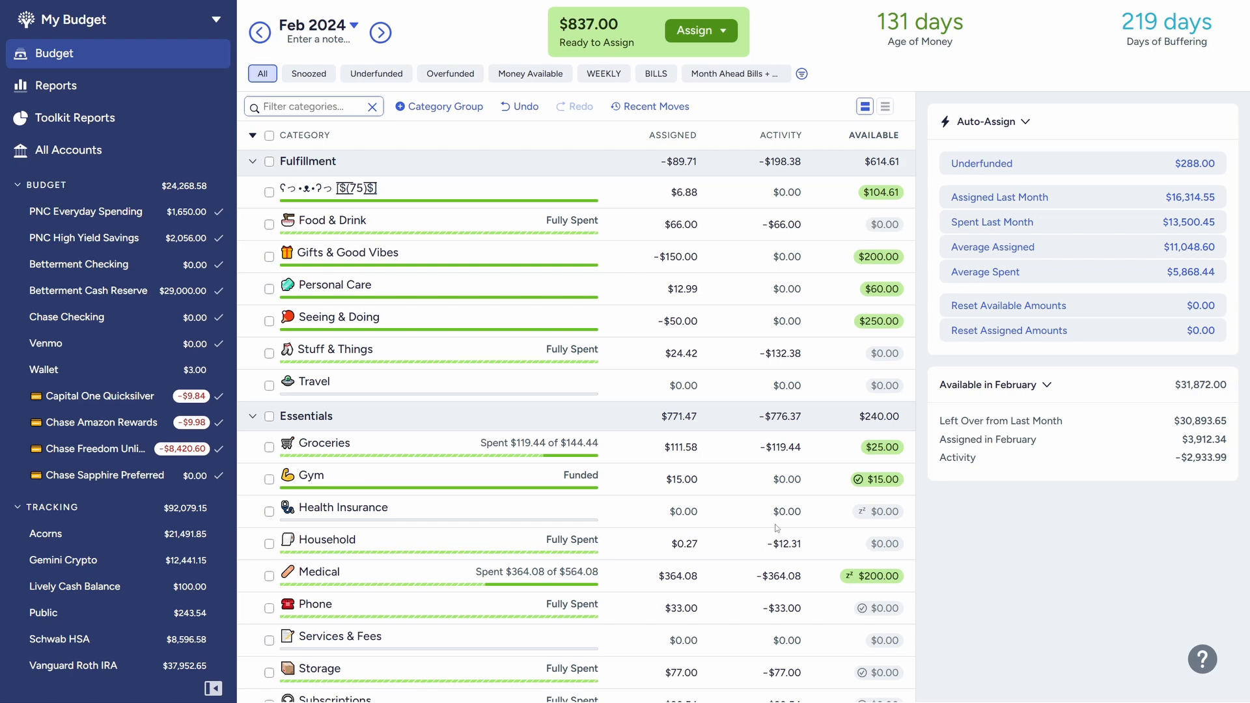
pyautogui.scroll(1, 775, 526)
pyautogui.scroll(1, 766, 513)
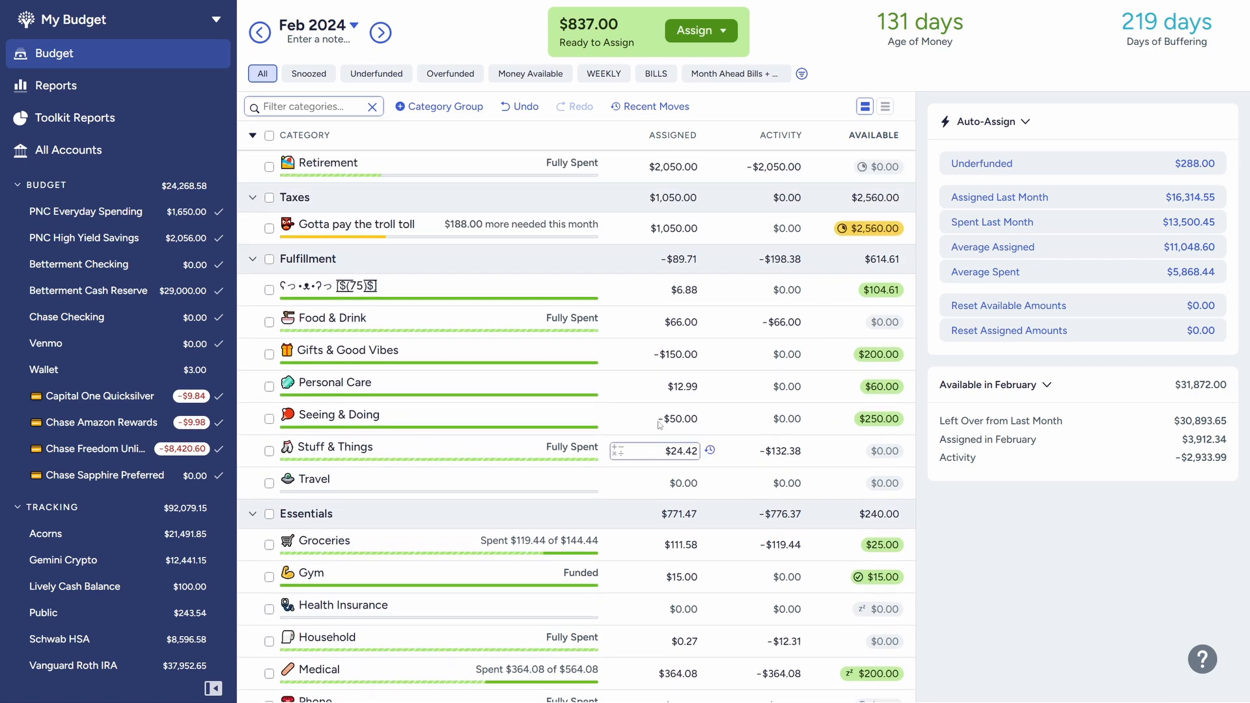
pyautogui.click(606, 359)
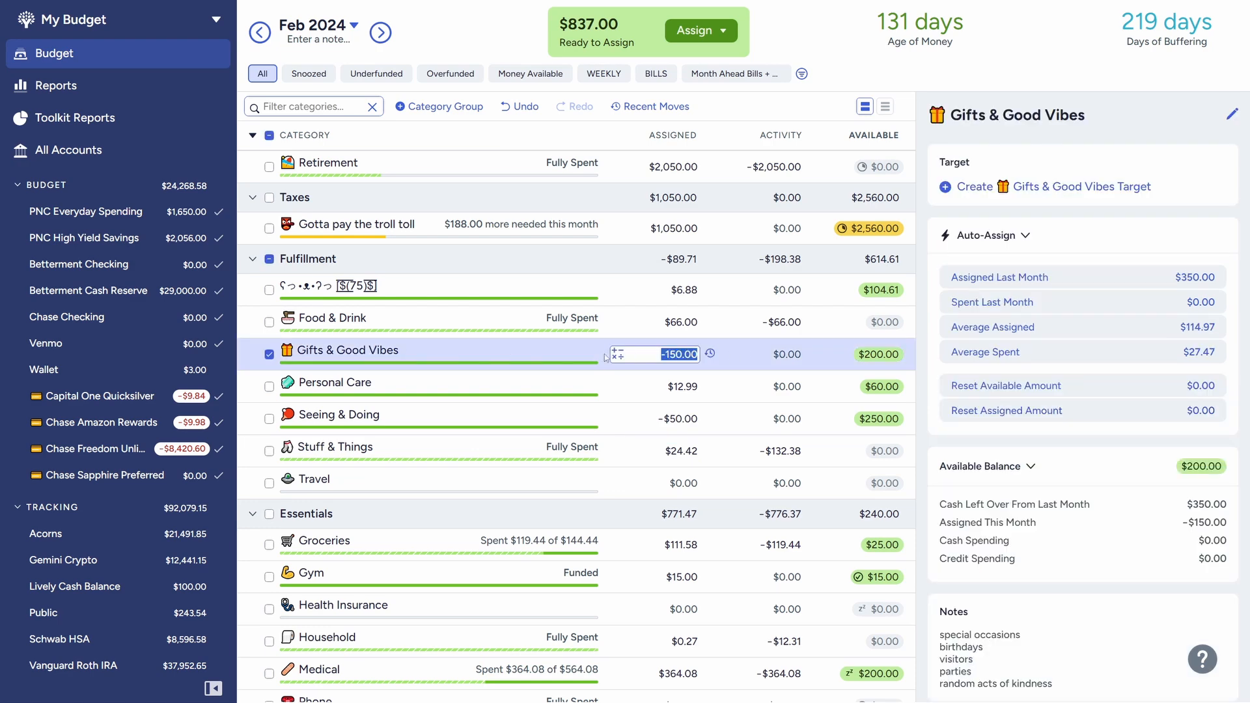
pyautogui.click(269, 355)
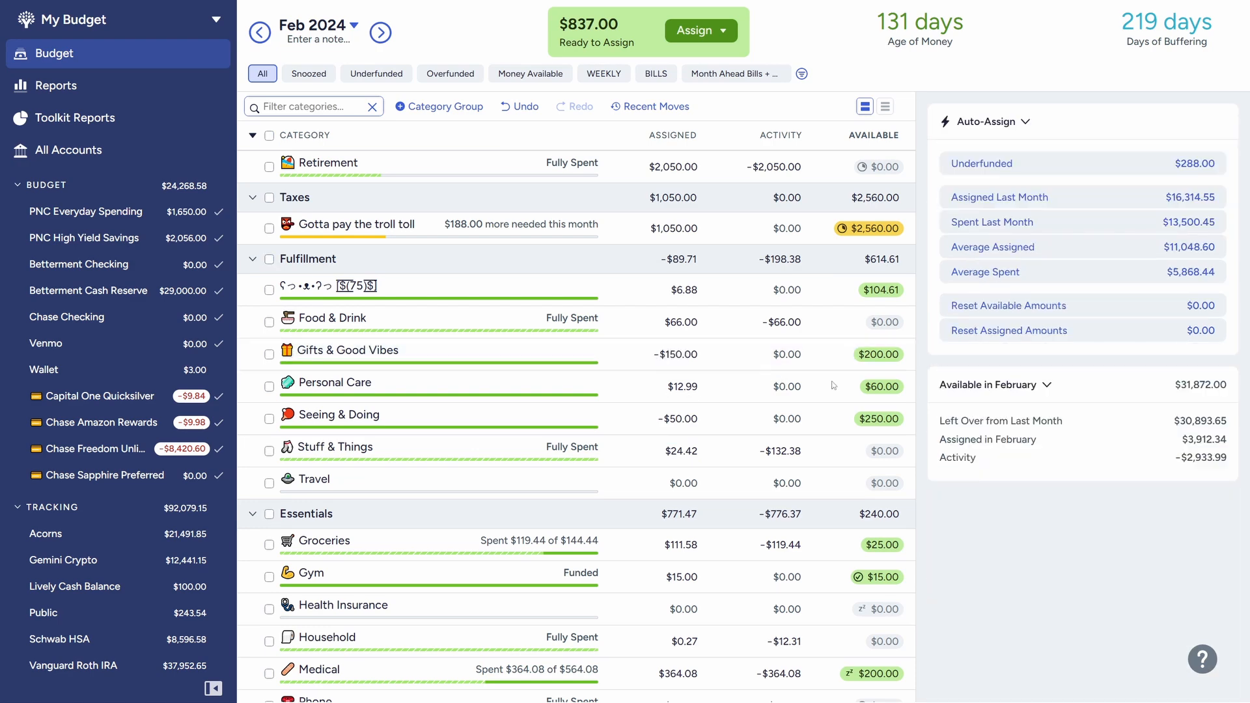
# Examine the Fulfillment categories one by one, including the bear-face $75, Gifts & Good Vibes and Seeing & Doing categories, and clear the selection.
pyautogui.click(334, 289)
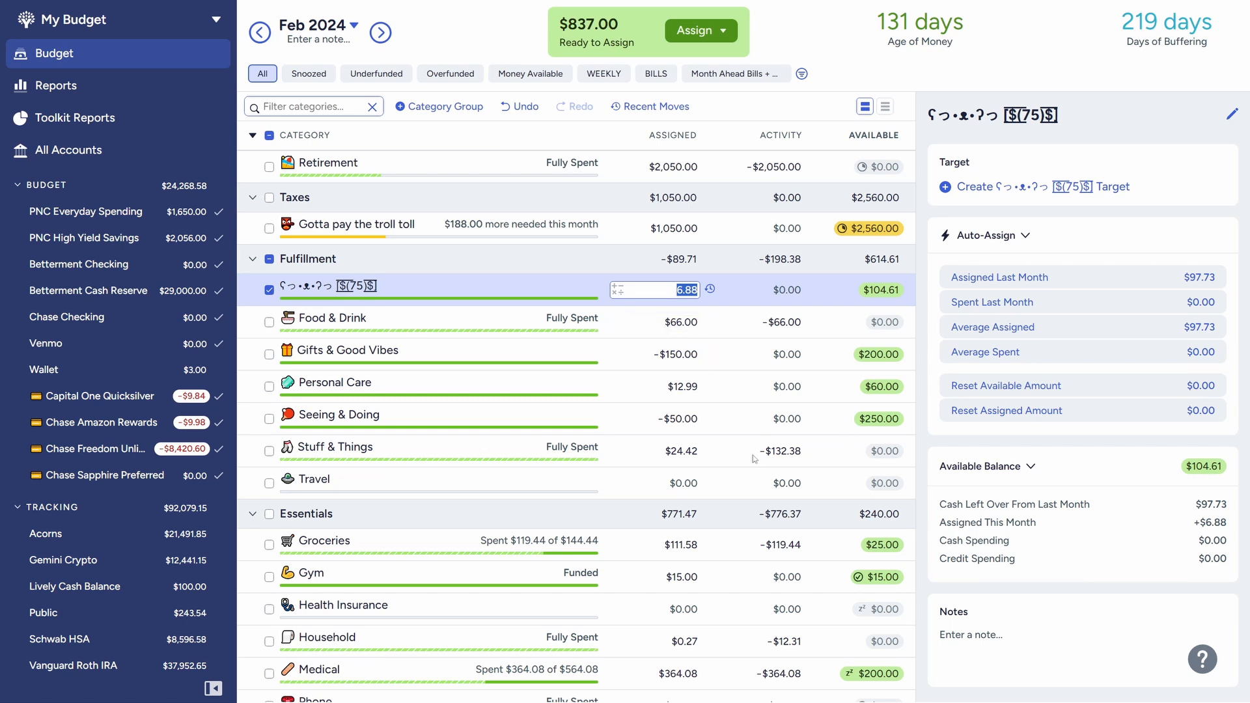
pyautogui.click(818, 426)
pyautogui.click(826, 391)
pyautogui.click(829, 360)
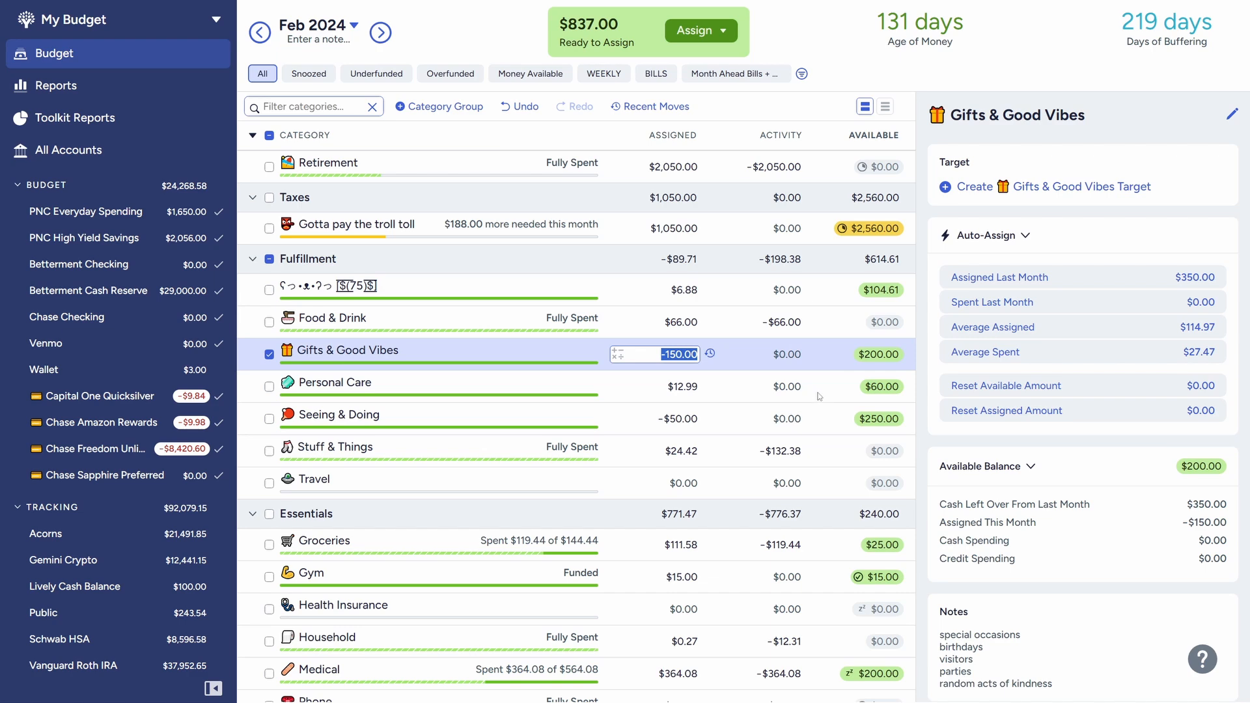
pyautogui.click(511, 291)
pyautogui.click(832, 362)
pyautogui.click(830, 390)
pyautogui.click(698, 420)
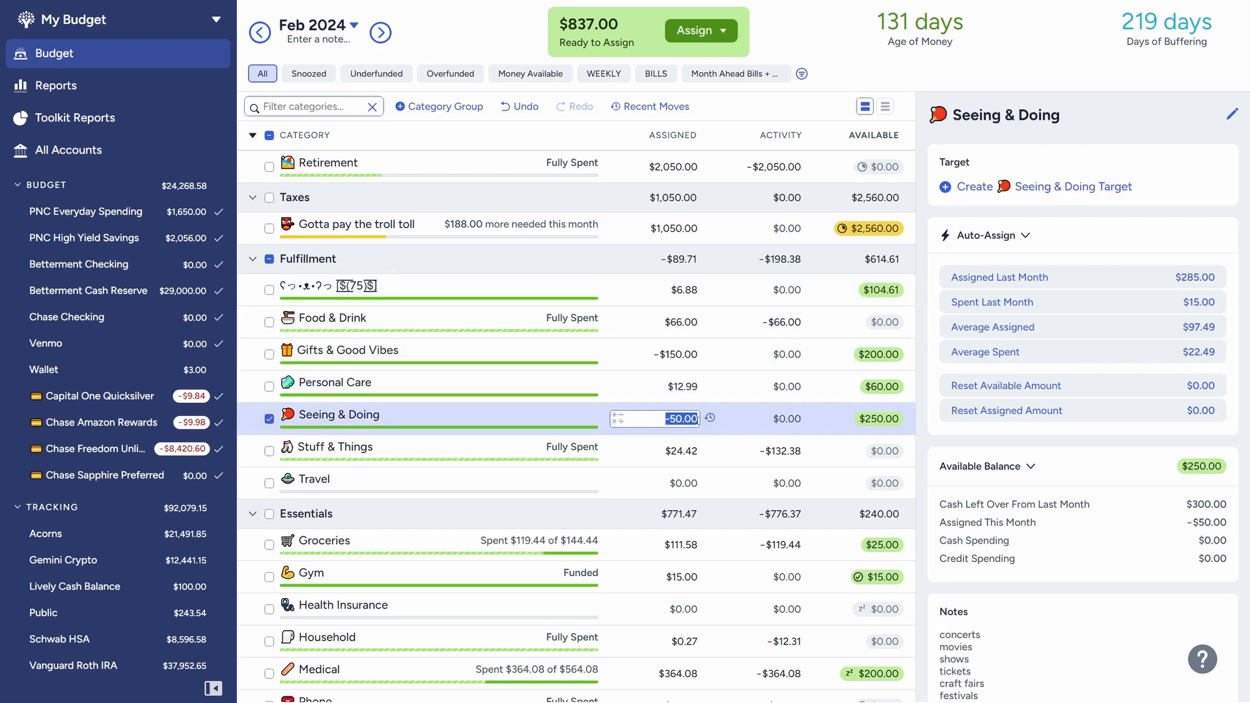
pyautogui.click(844, 332)
pyautogui.click(841, 451)
pyautogui.click(830, 482)
pyautogui.click(826, 459)
pyautogui.click(269, 453)
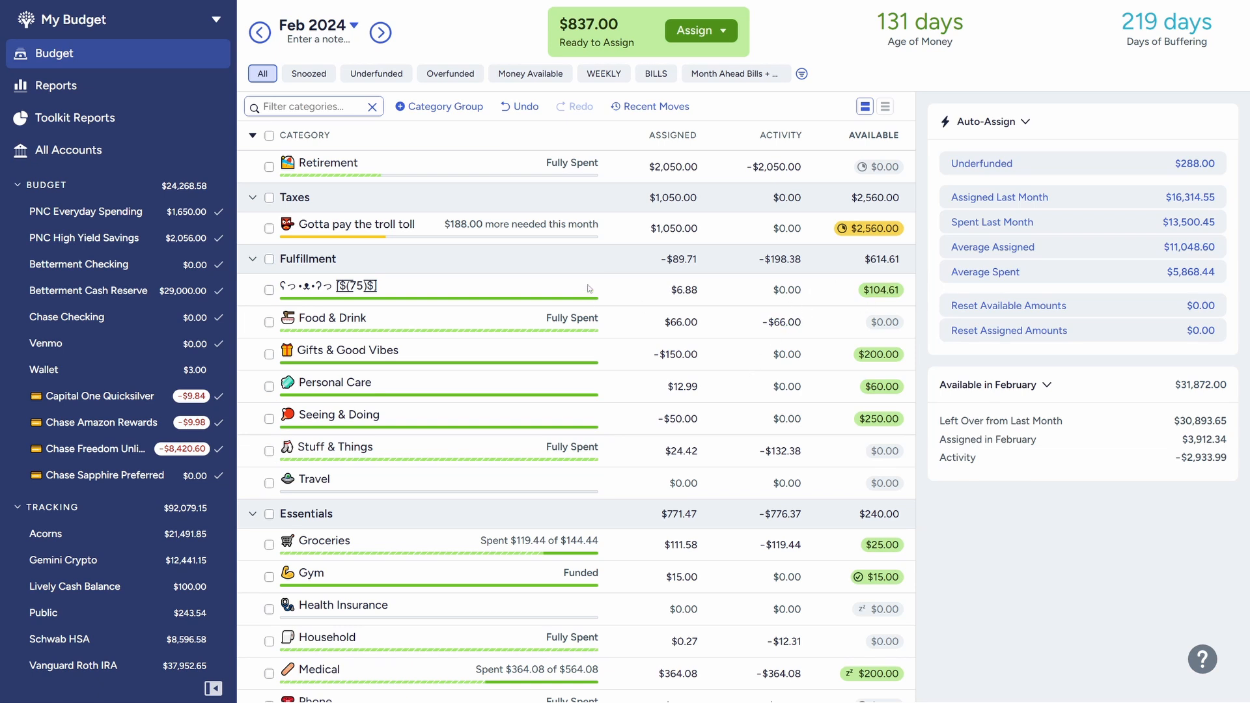
# Add $75 to the amount assigned to the bear-face $75 category in the Fulfillment group.
pyautogui.click(622, 291)
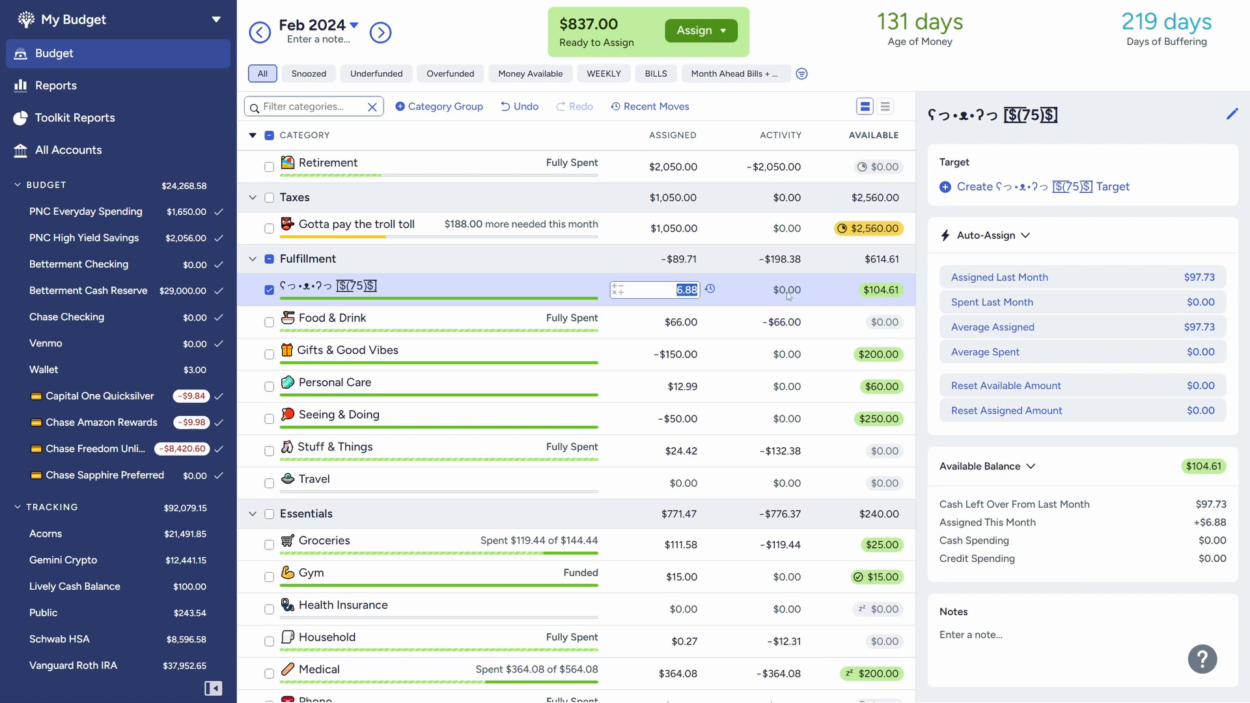
pyautogui.press('Right')
pyautogui.write('+75')
pyautogui.press('Return')
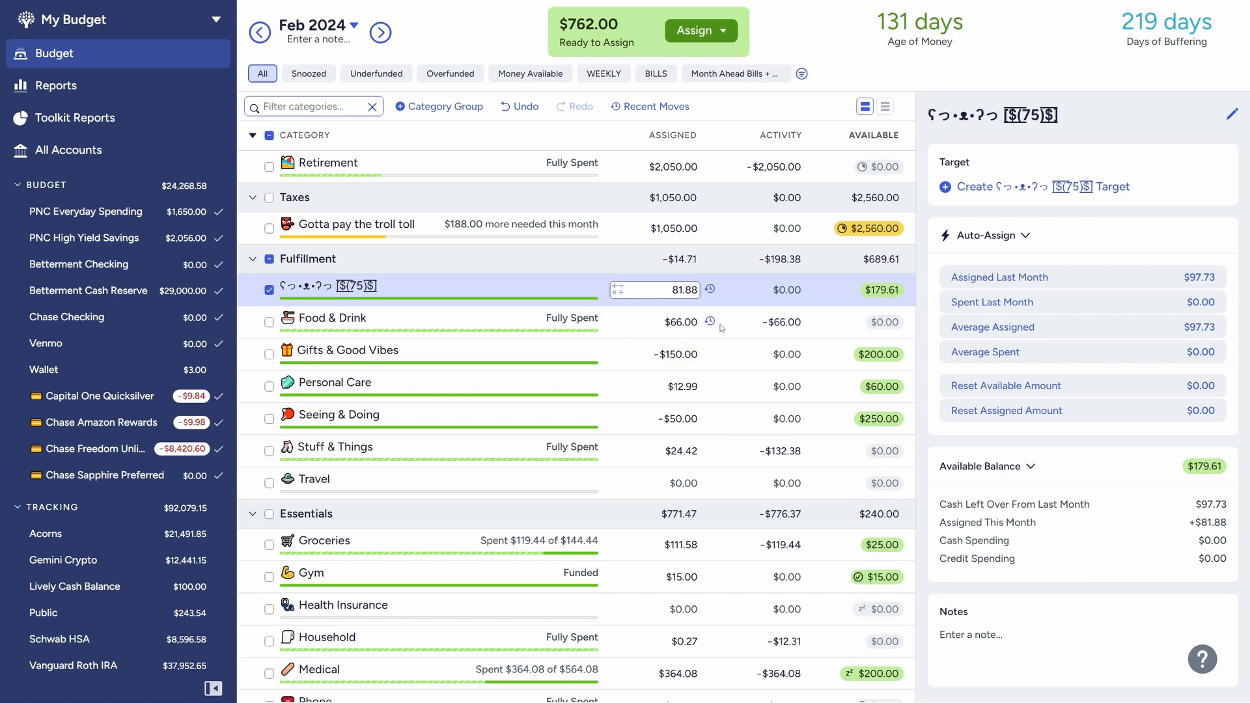
# Review the Food & Drink category's February activity, open its Brass Horn Coffee transaction in the account register, and return to the budget.
pyautogui.click(492, 323)
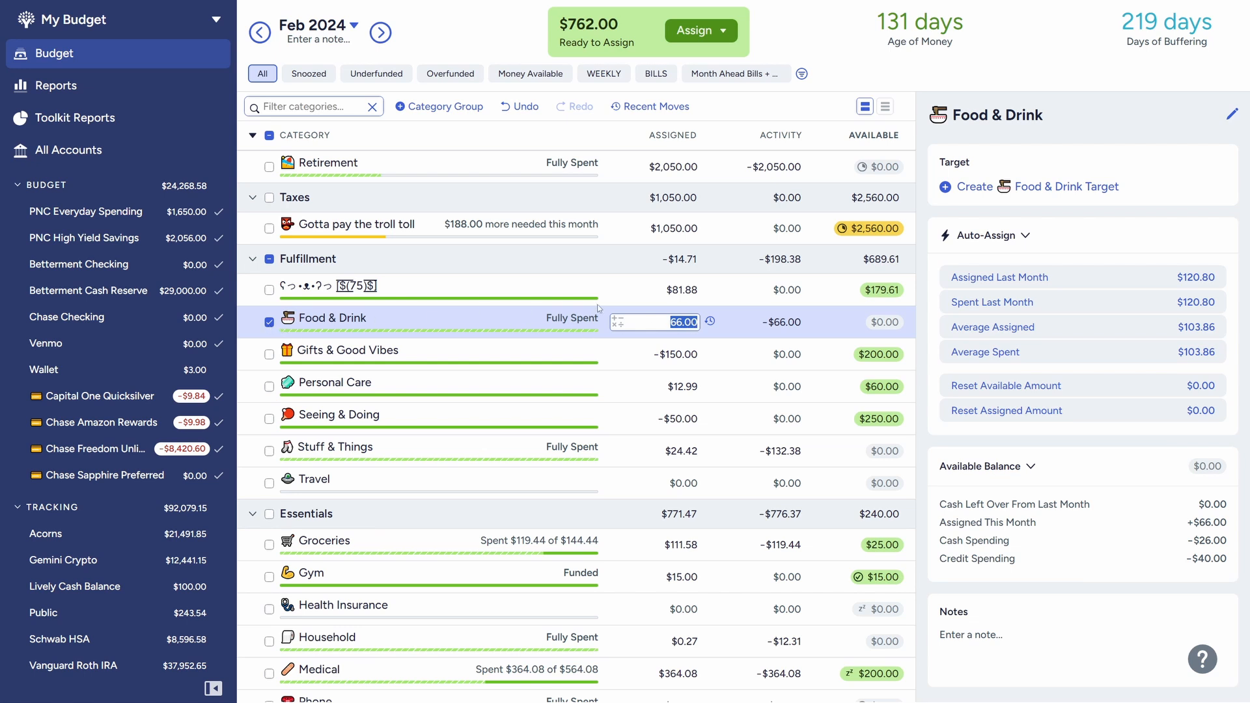
pyautogui.click(559, 287)
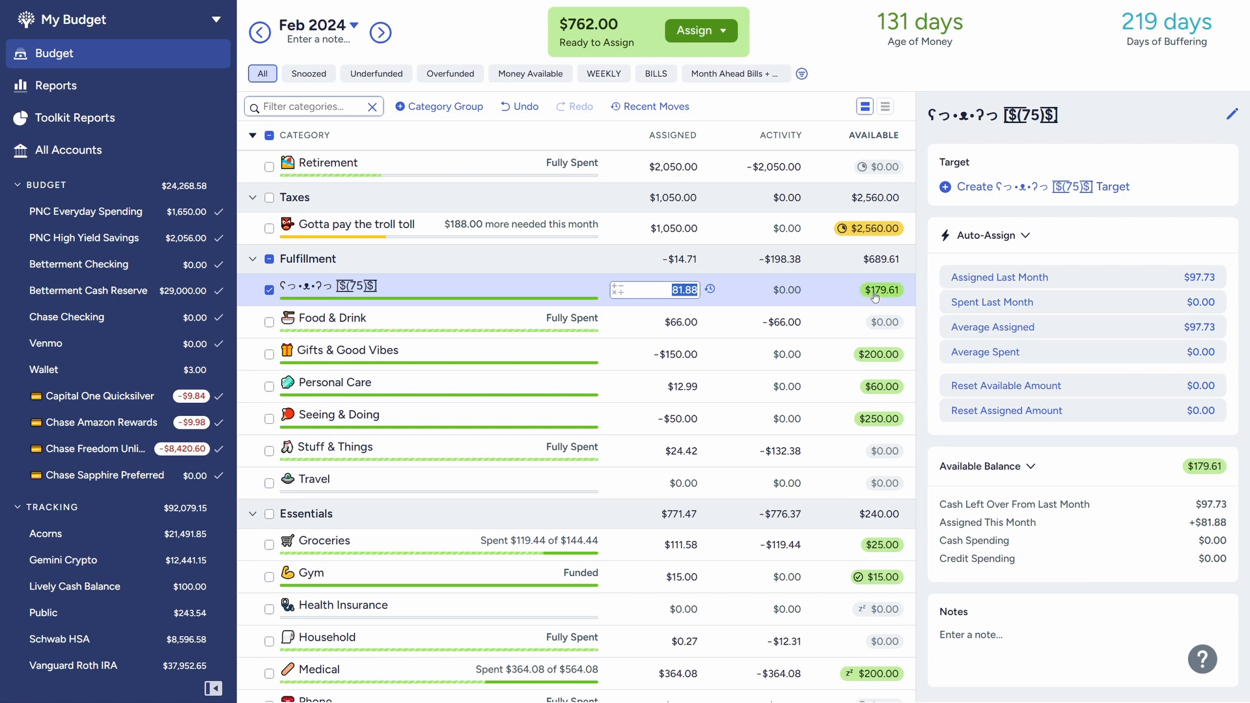
pyautogui.click(783, 326)
pyautogui.click(783, 324)
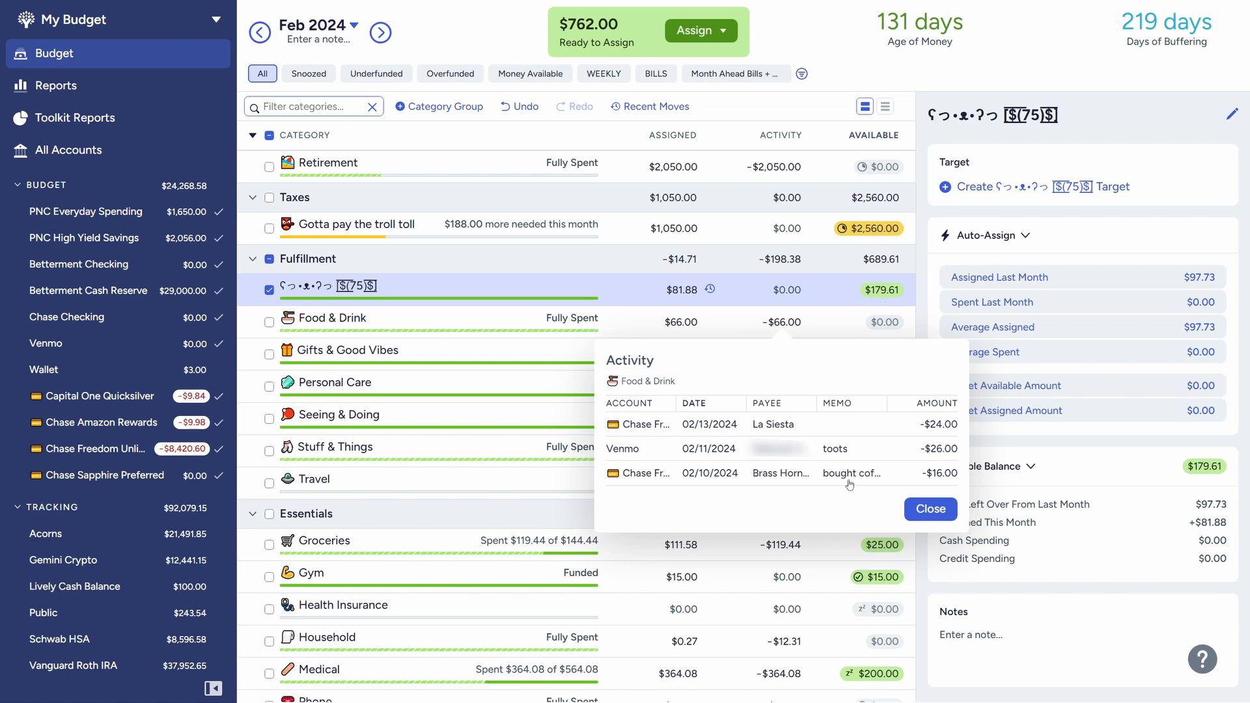
pyautogui.click(899, 483)
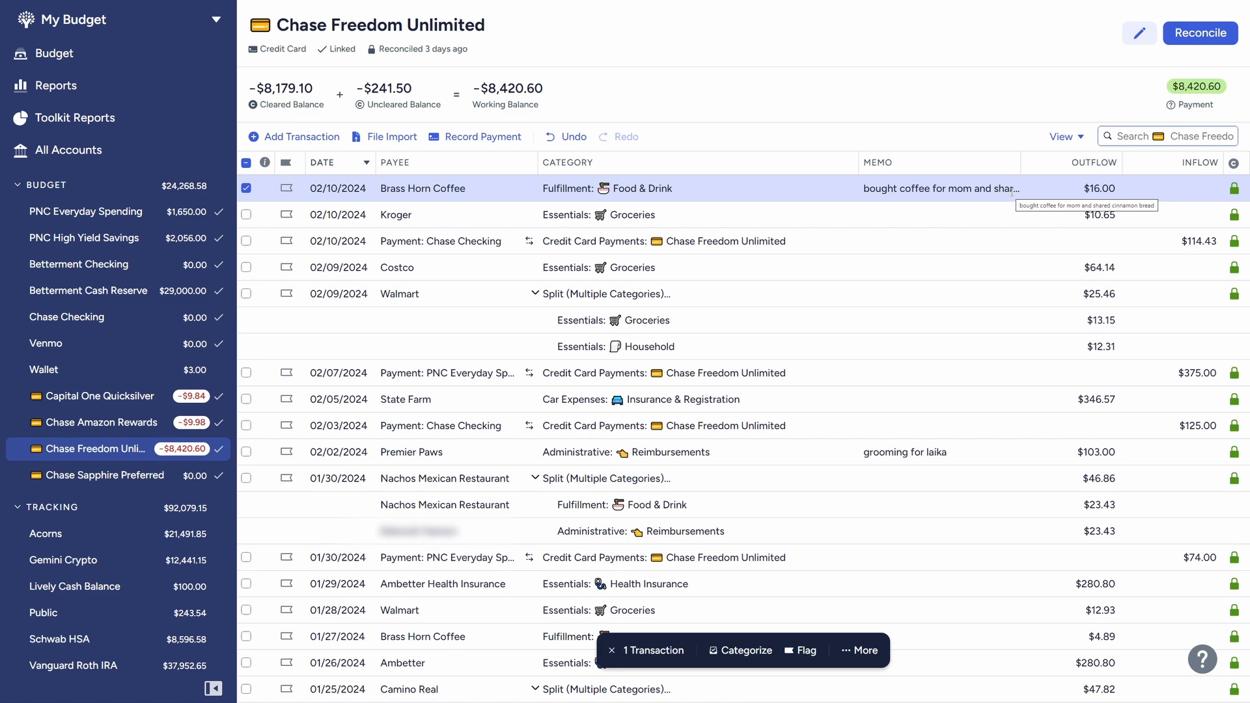
pyautogui.click(41, 51)
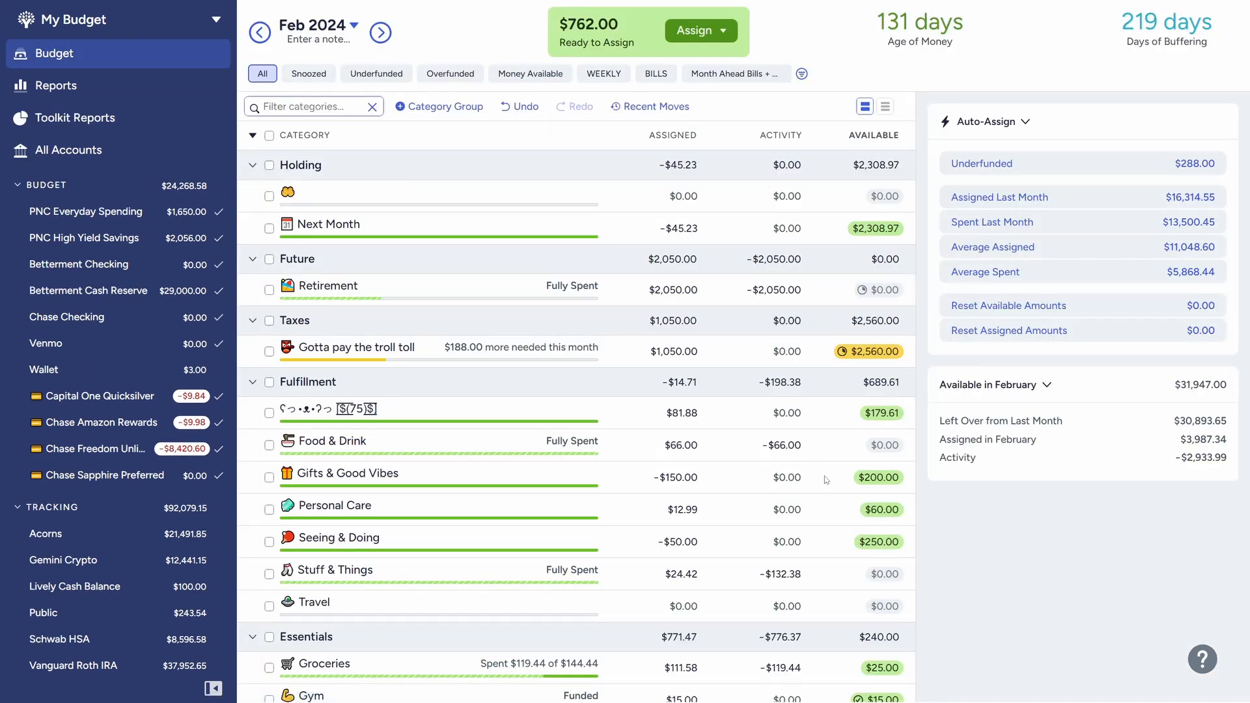
# Compare the available balances of the bear-face $75, Gifts & Good Vibes and other Fulfillment categories.
pyautogui.scroll(-1, 825, 480)
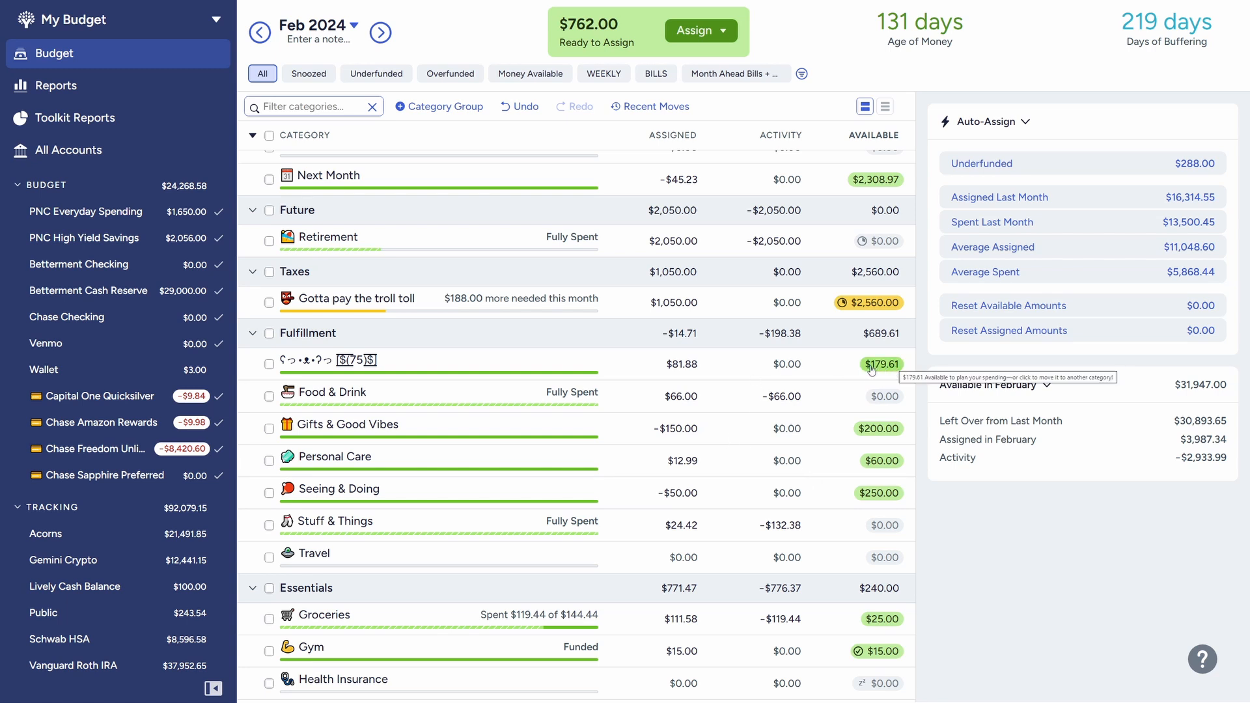
pyautogui.click(572, 363)
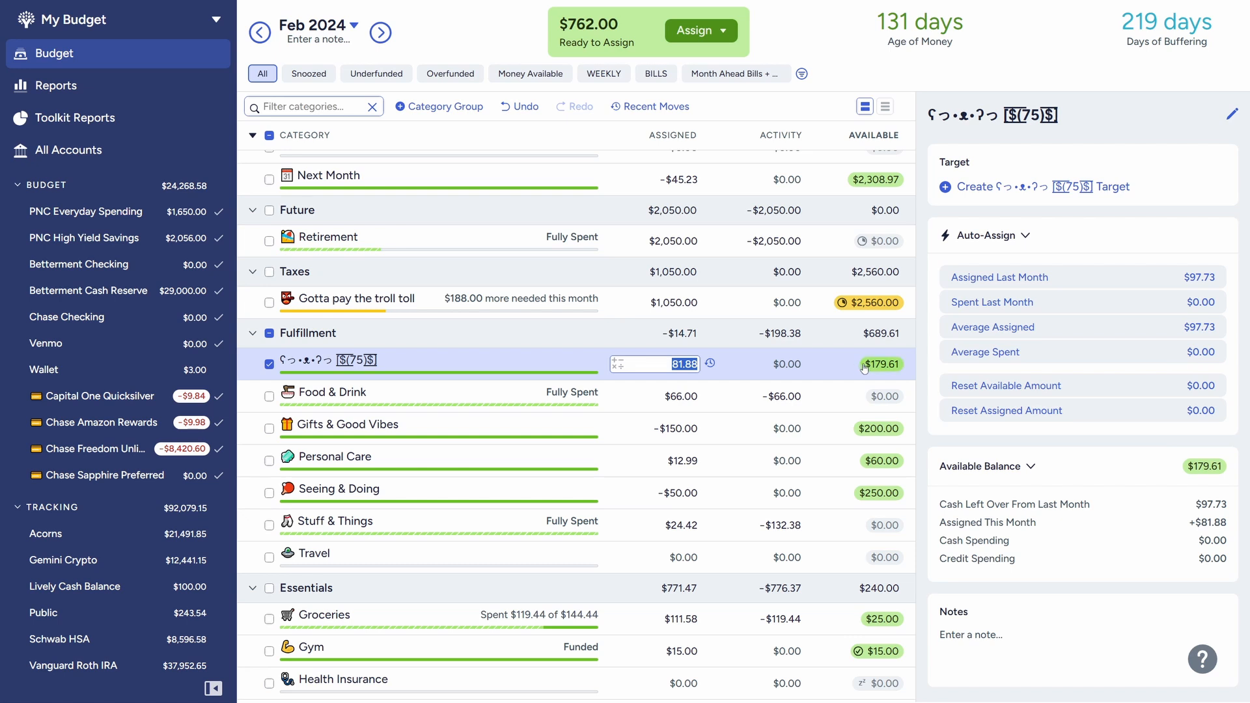
pyautogui.click(838, 426)
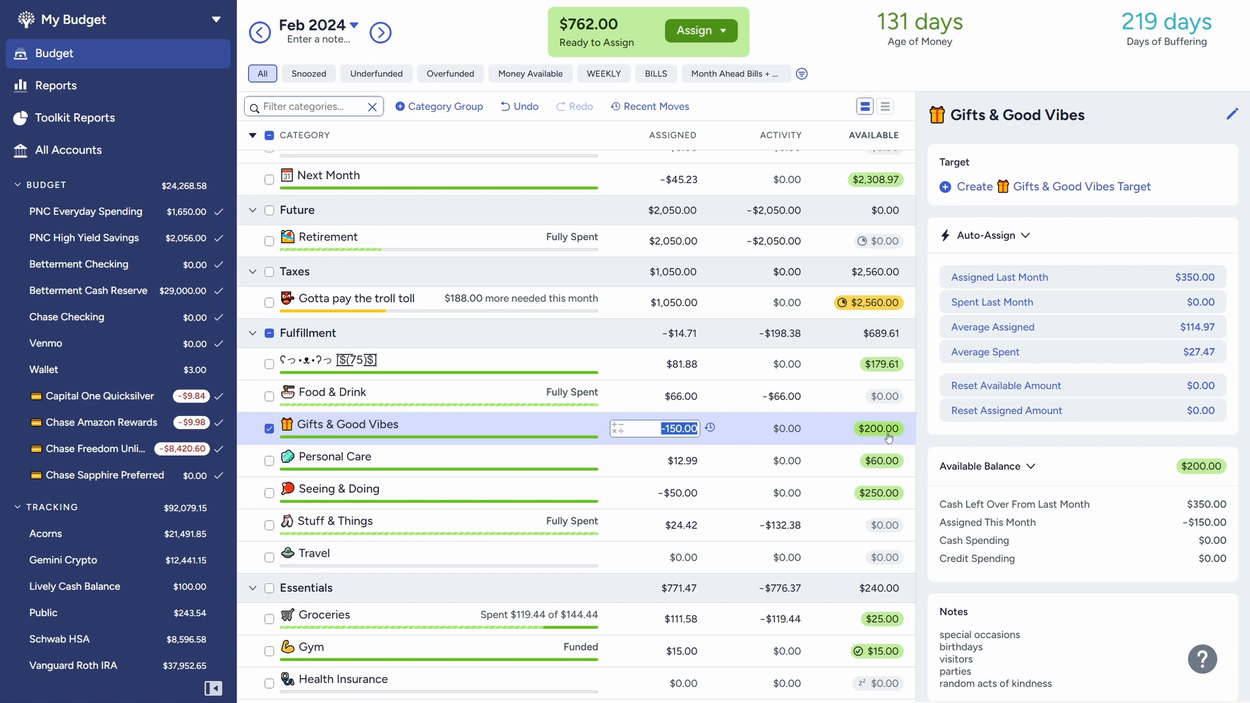
pyautogui.press('Up')
pyautogui.press('Down')
pyautogui.press('Down')
pyautogui.press('Down')
pyautogui.click(834, 524)
pyautogui.click(823, 365)
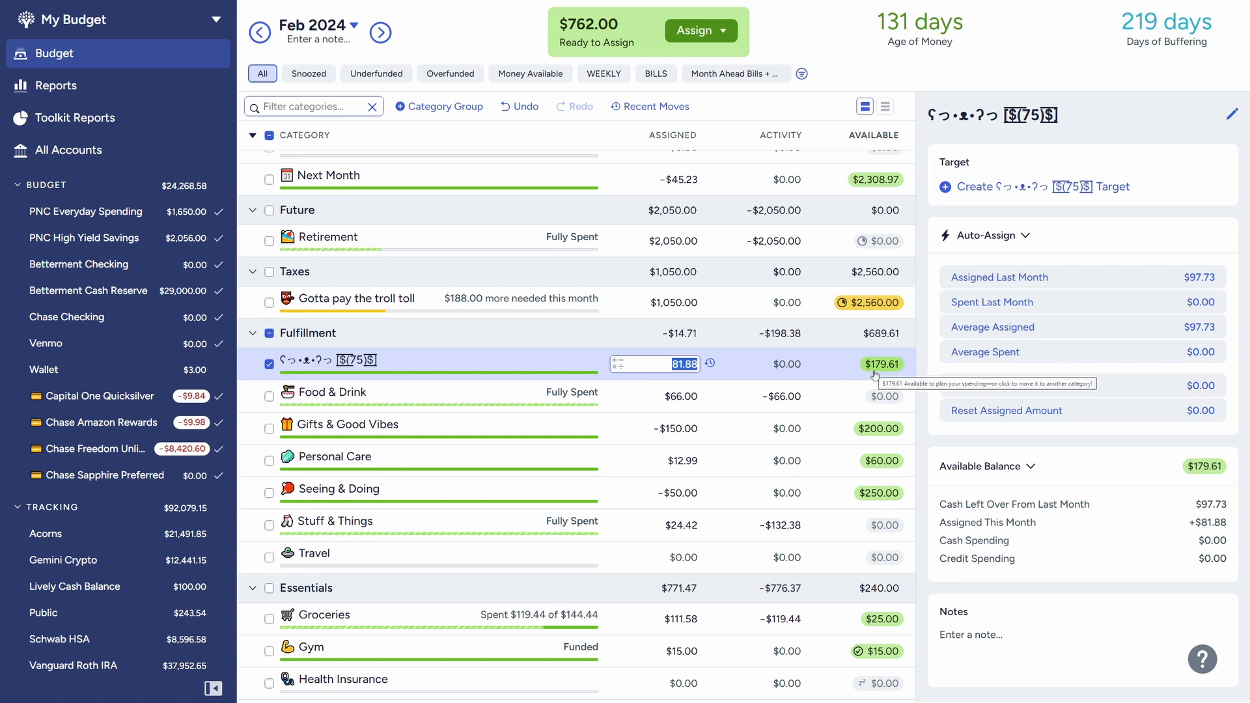
pyautogui.scroll(-1, 788, 573)
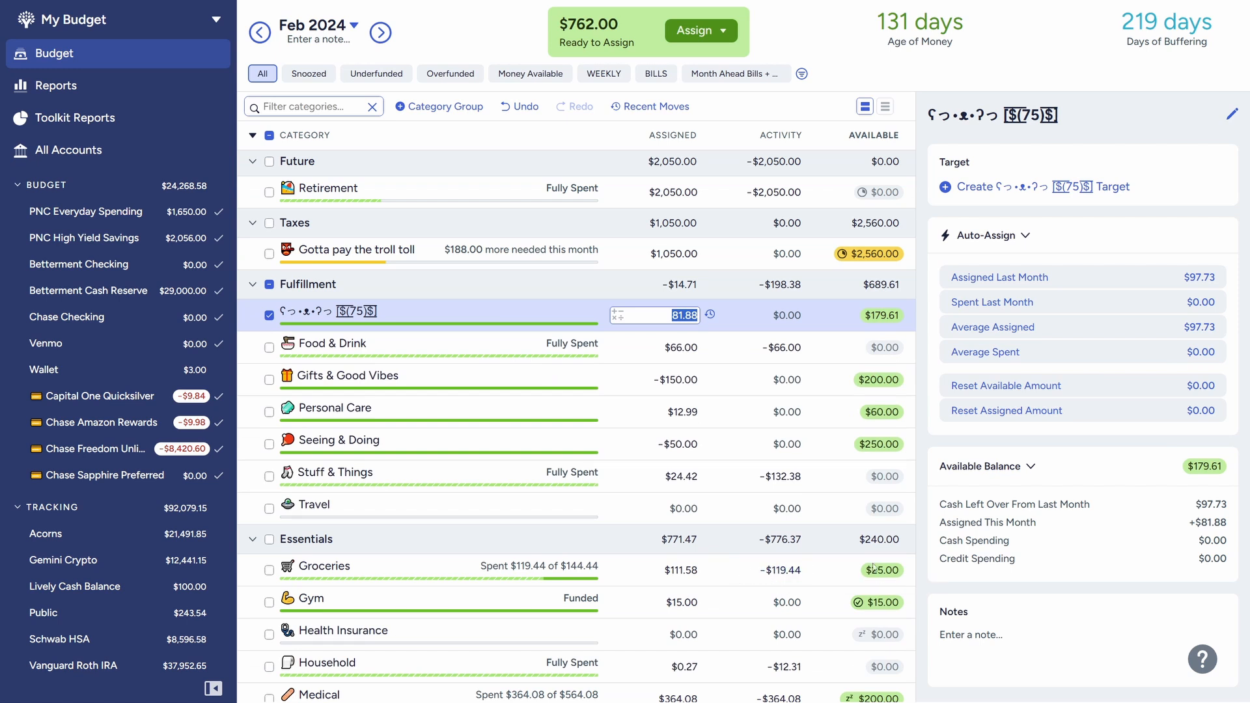
# Review the Essentials and Fulfillment category balances, including the details of the Household category, leaving no category selected.
pyautogui.click(269, 315)
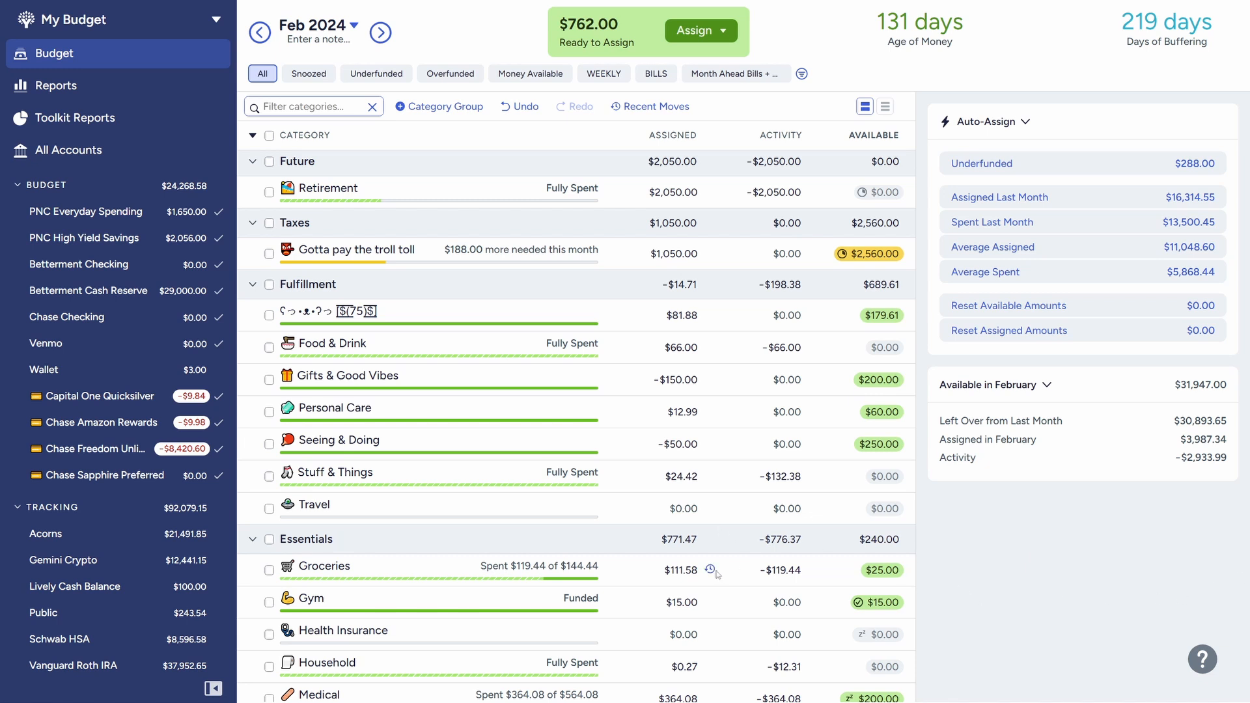
pyautogui.scroll(-2, 781, 569)
pyautogui.scroll(-1, 788, 569)
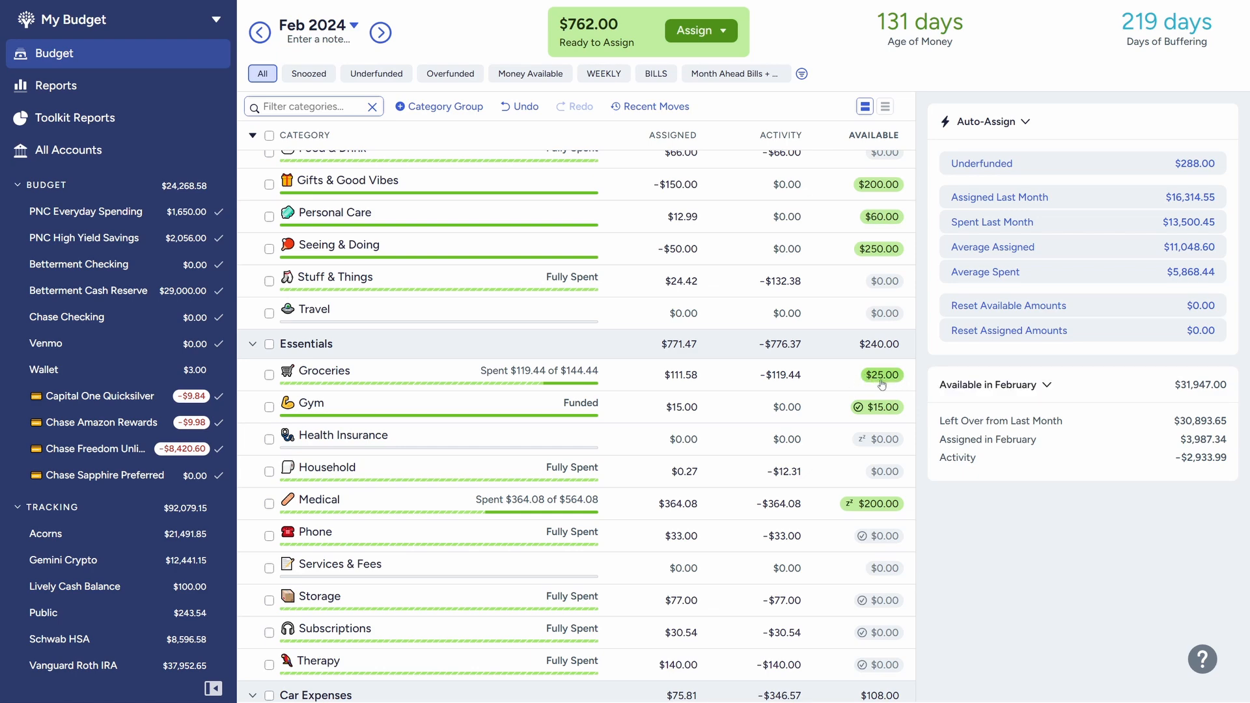
pyautogui.scroll(3, 857, 381)
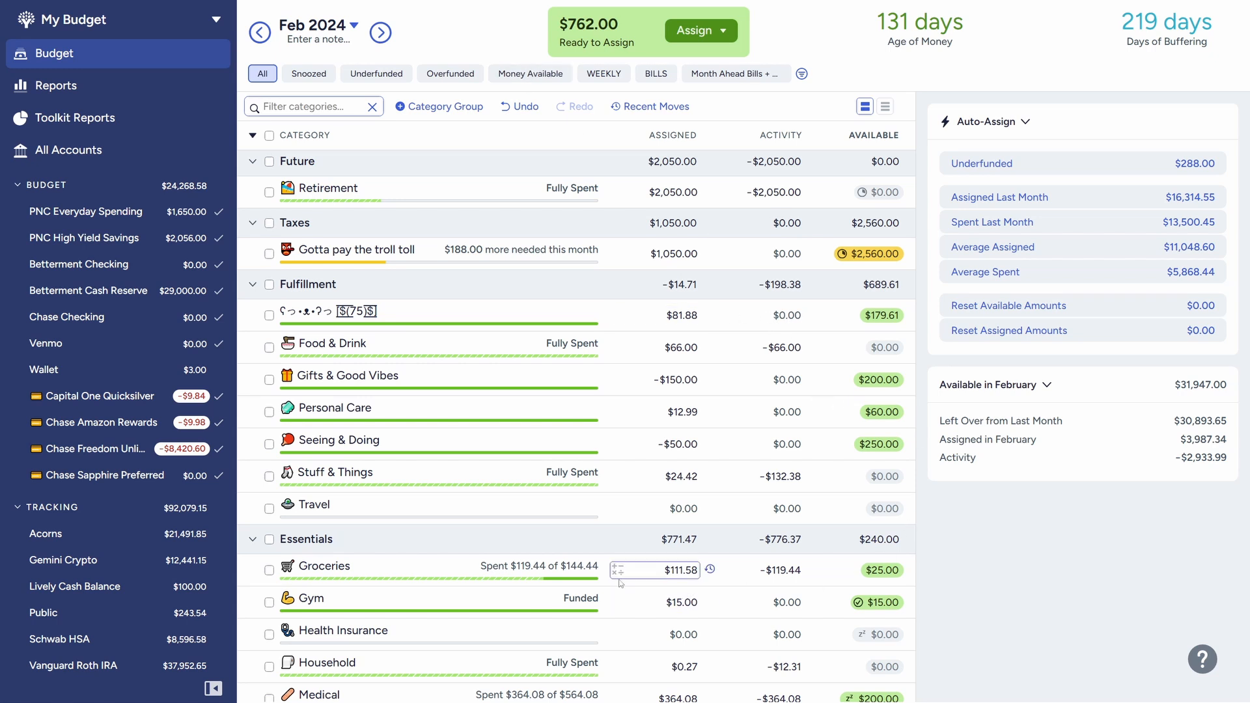
pyautogui.scroll(-2, 848, 590)
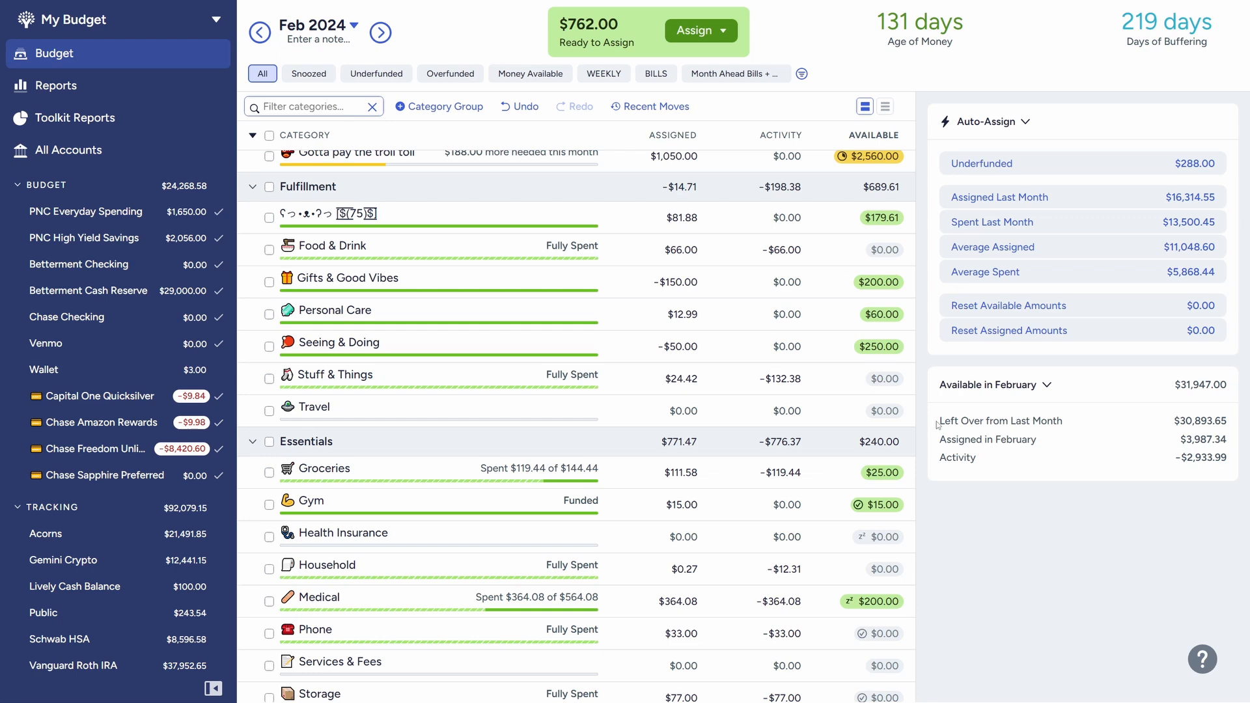
pyautogui.scroll(-3, 341, 441)
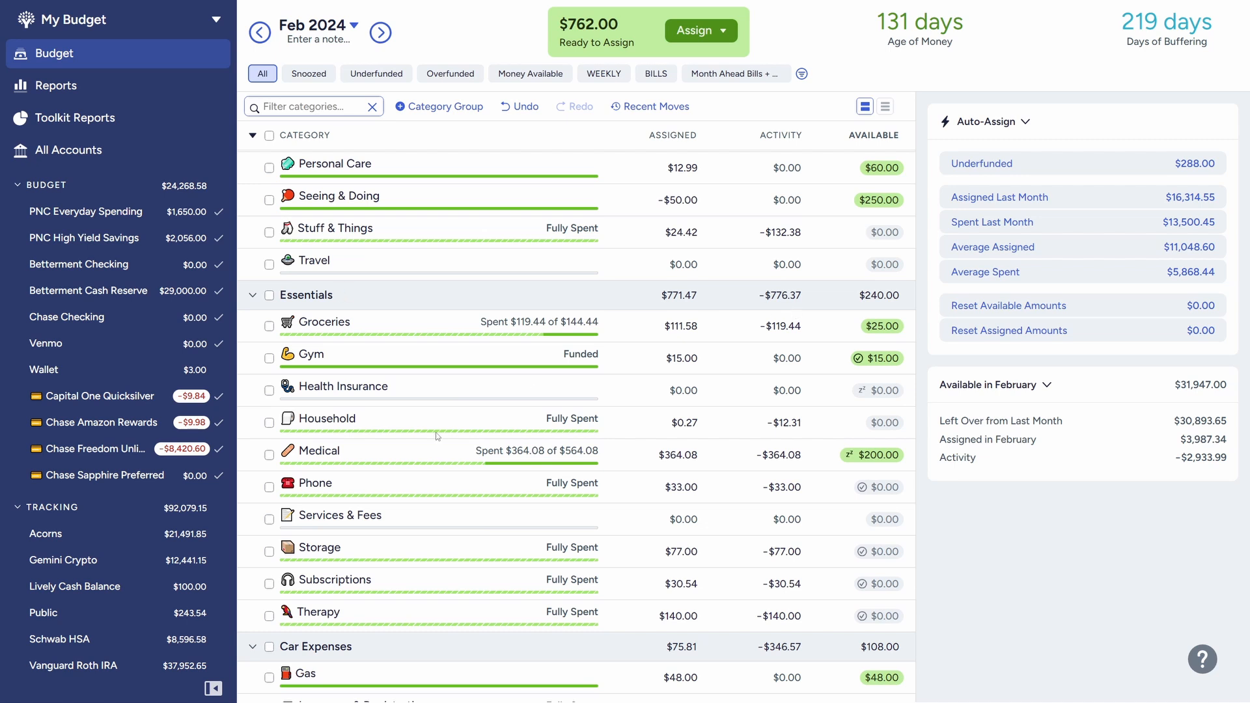
pyautogui.click(403, 420)
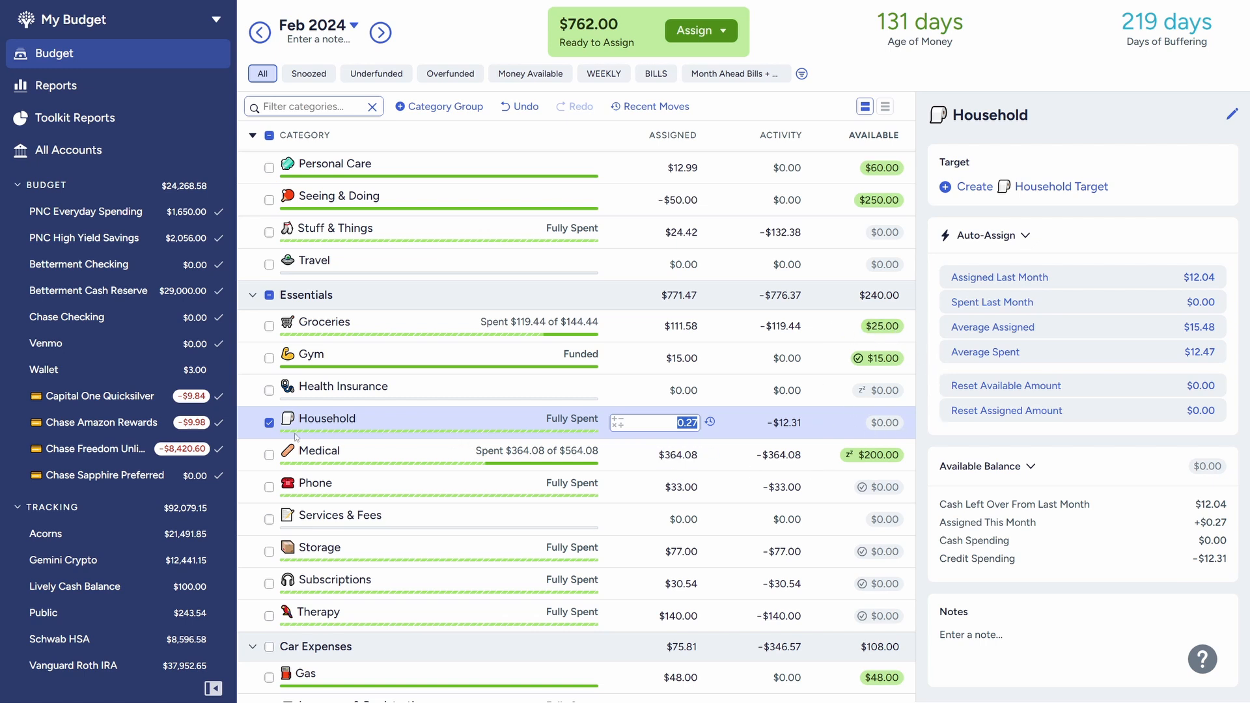
pyautogui.click(269, 424)
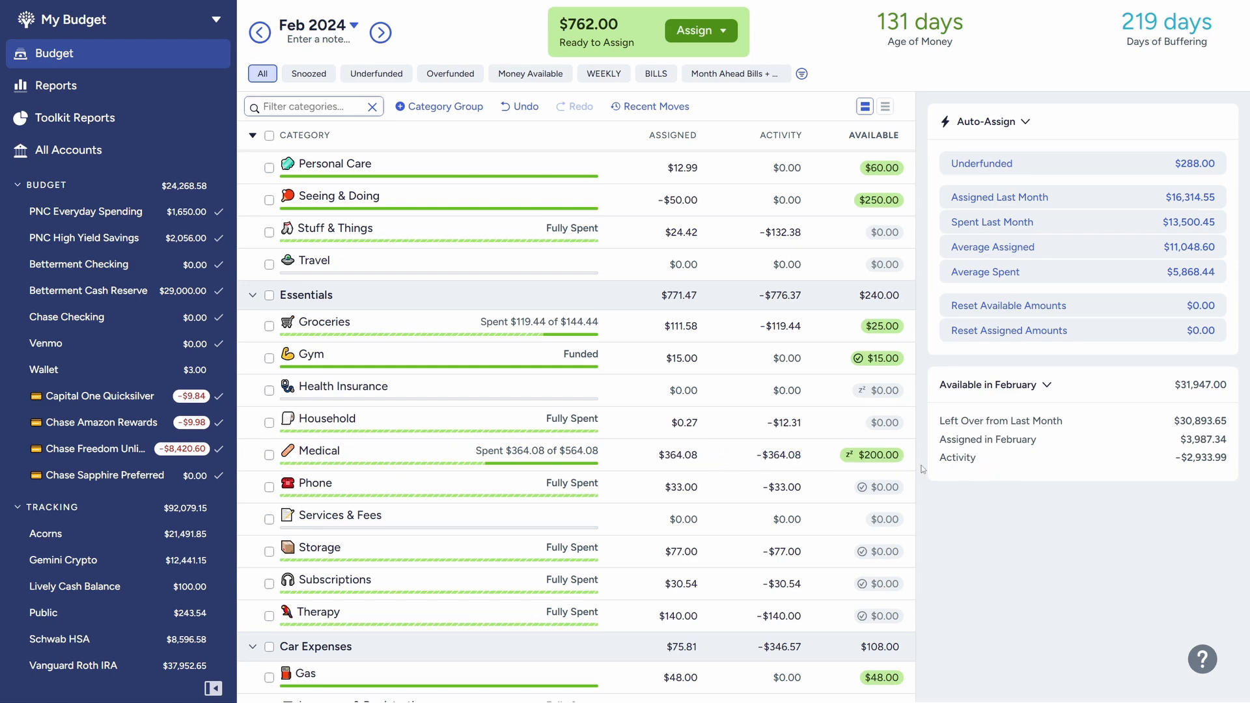
pyautogui.scroll(-2, 794, 464)
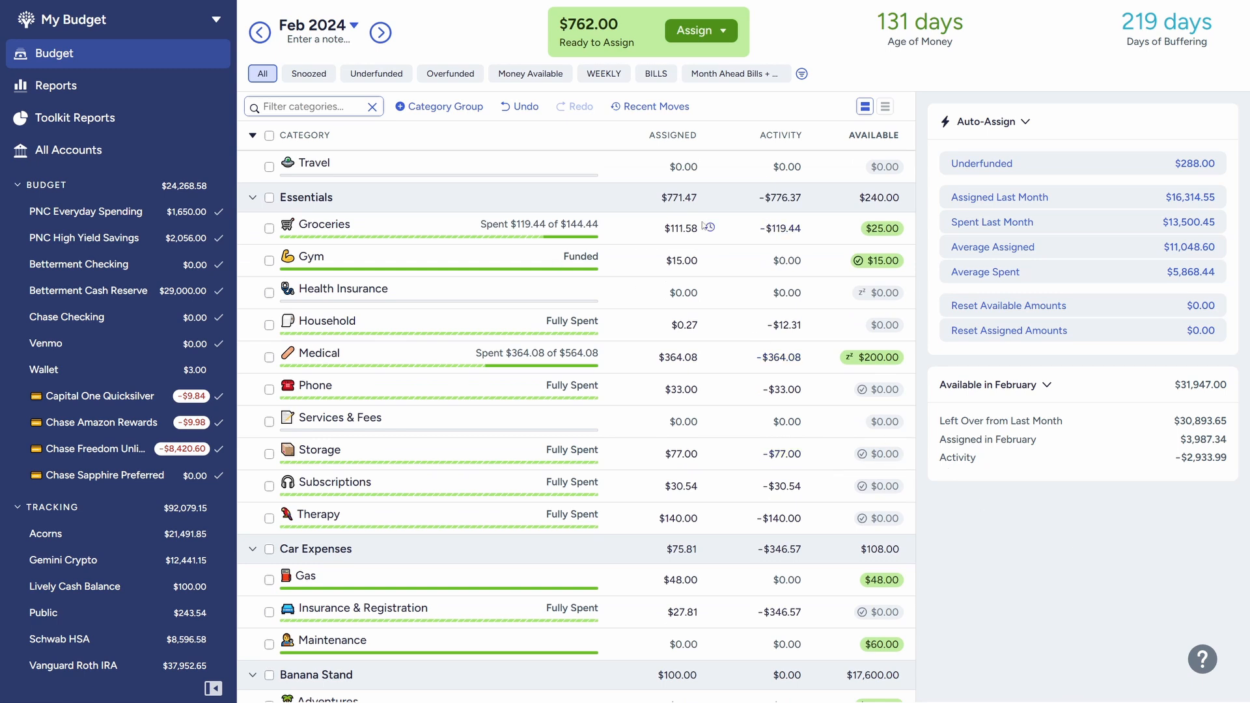
pyautogui.scroll(1, 826, 237)
pyautogui.scroll(4, 826, 237)
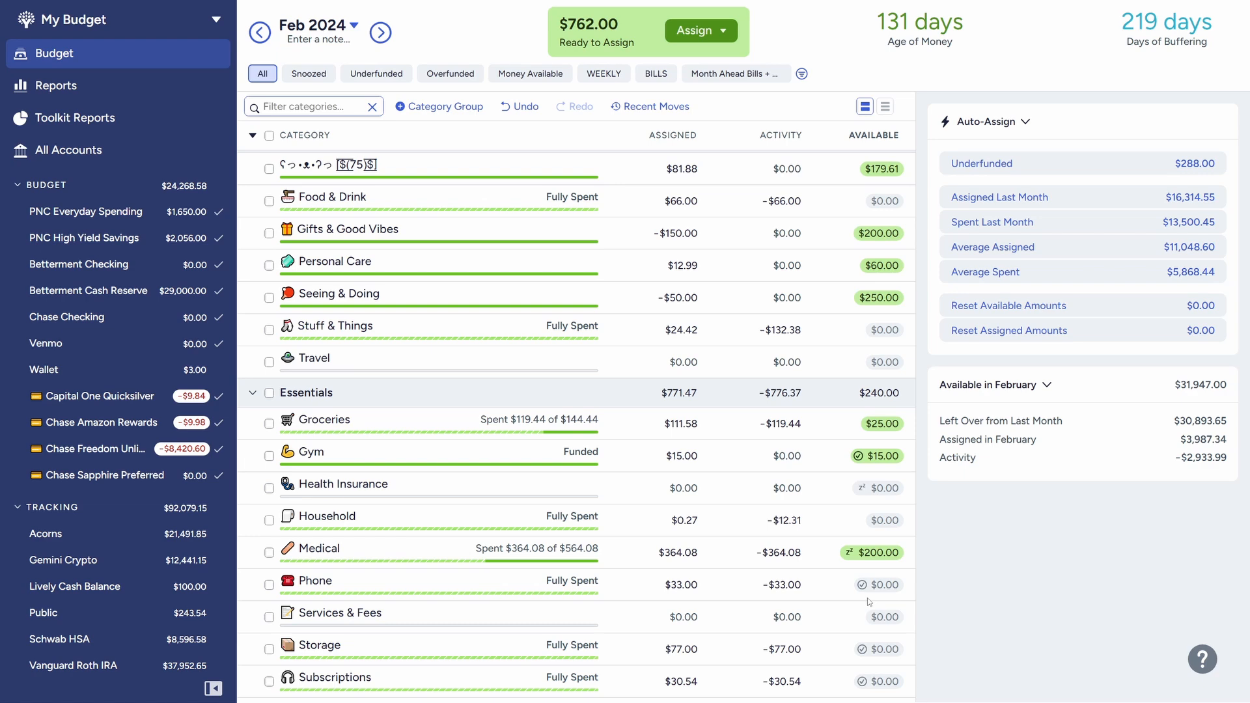
# Set the Car Fund category's assigned amount in the Banana Stand group to $150 and clear the selection.
pyautogui.scroll(-10, 628, 538)
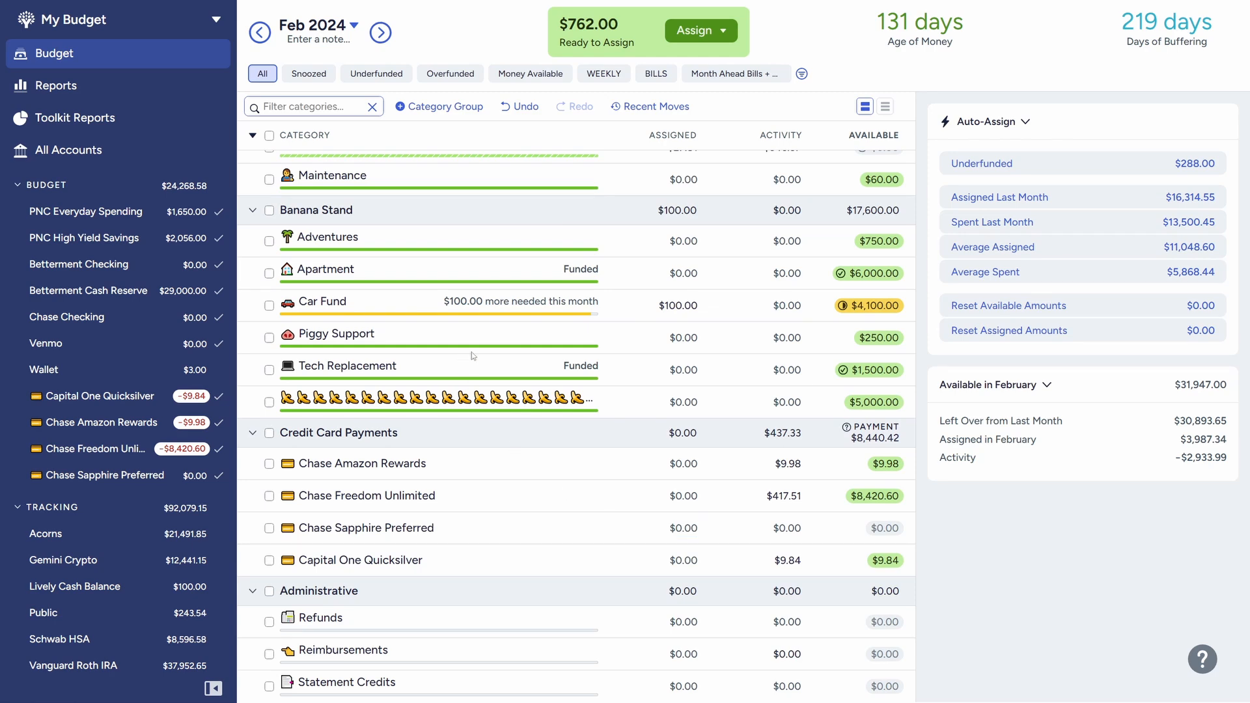
pyautogui.click(404, 308)
pyautogui.write('150')
pyautogui.press('Return')
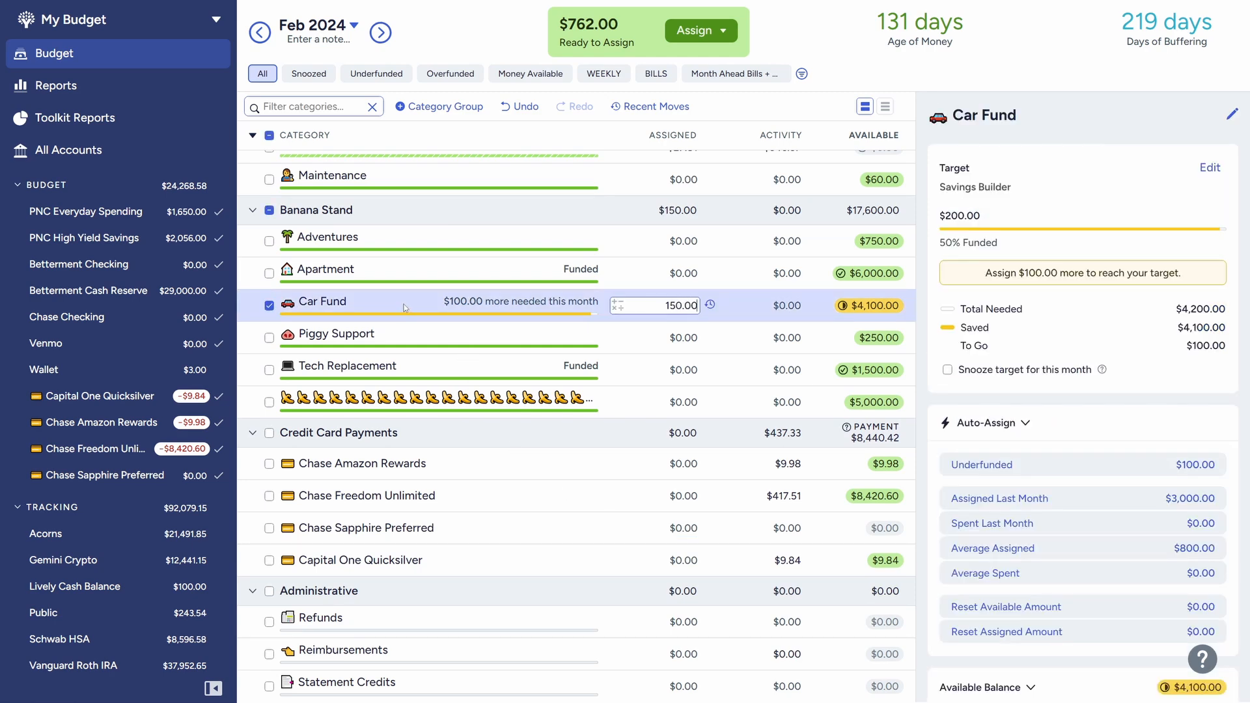
pyautogui.click(270, 306)
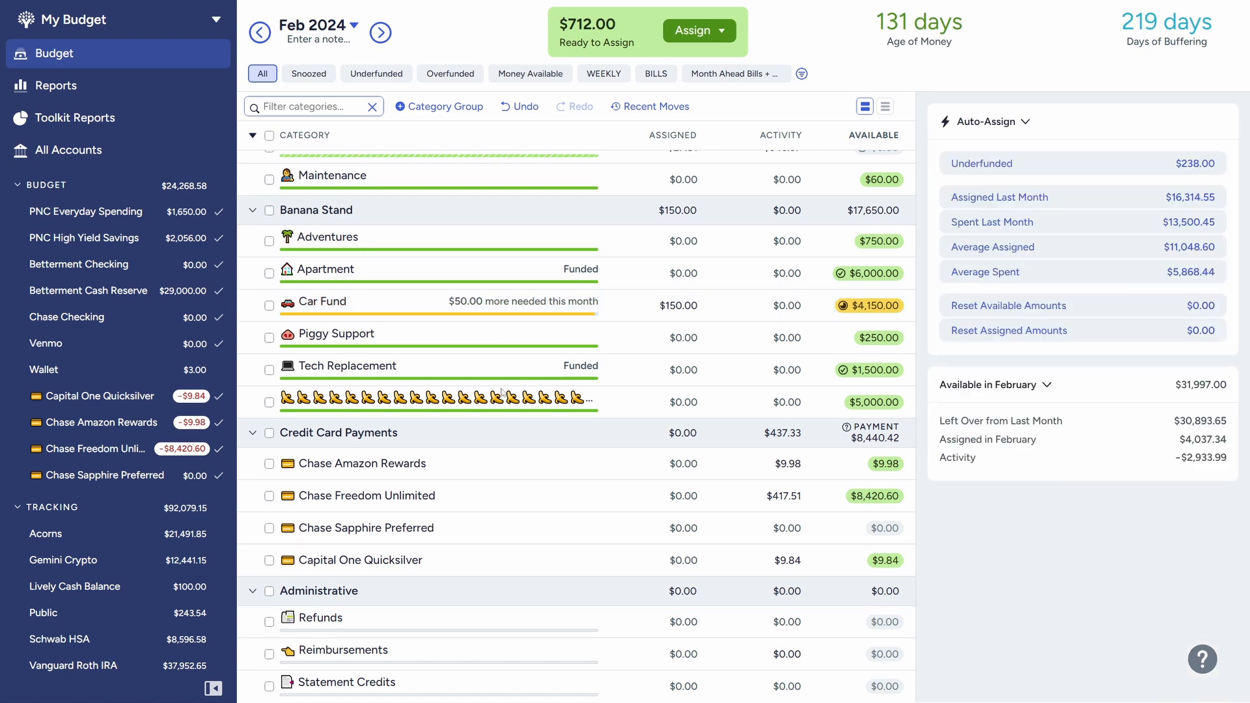
# Add $12 to the amount assigned to the Household category in the Essentials group and clear the selection.
pyautogui.scroll(5, 521, 408)
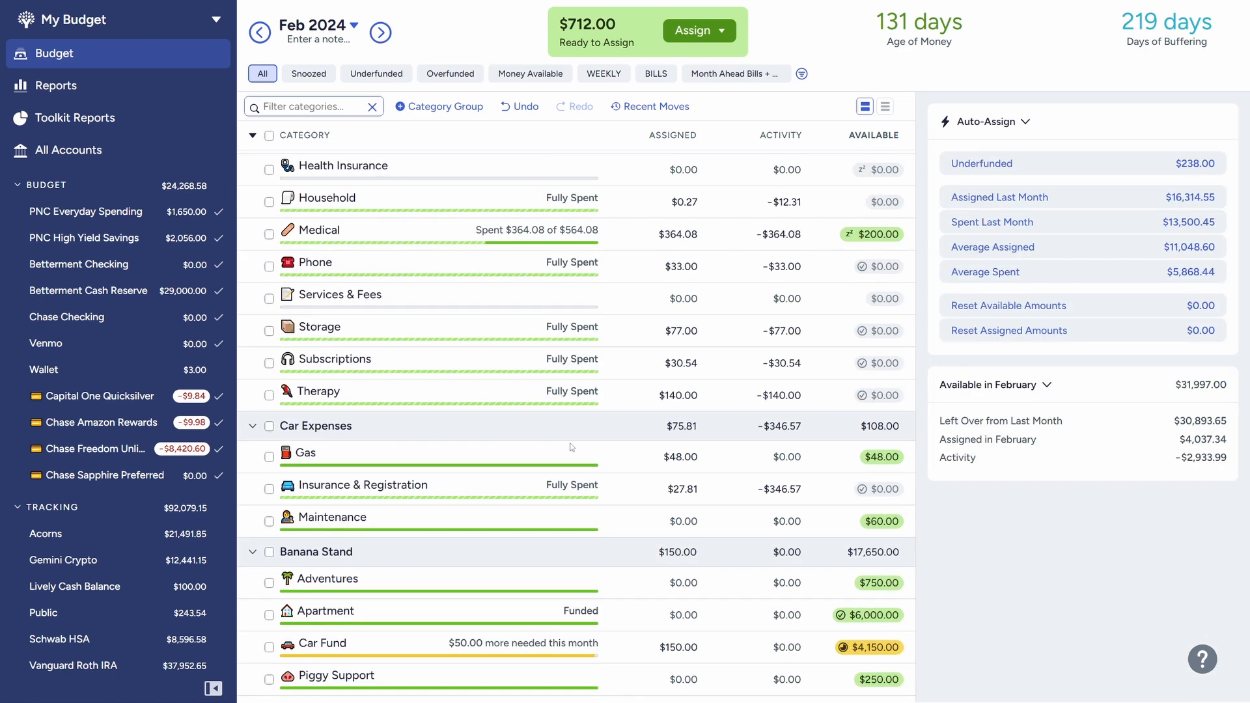
pyautogui.scroll(2, 572, 440)
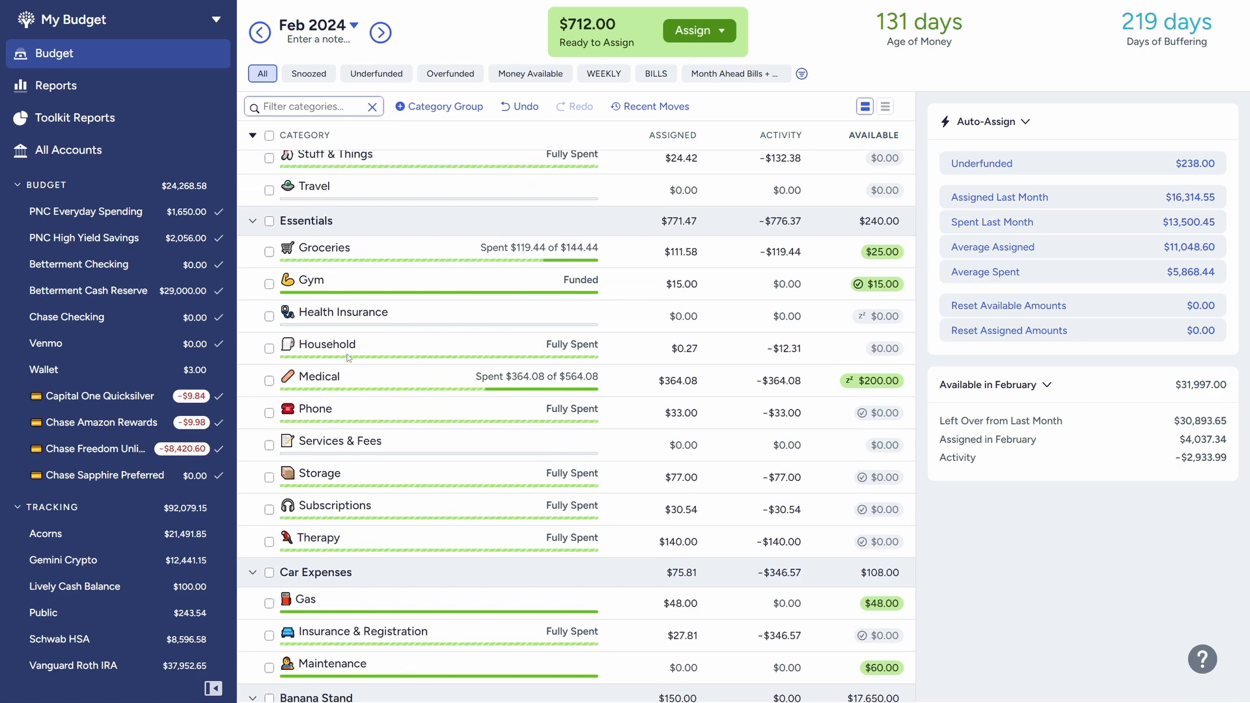
pyautogui.click(420, 349)
pyautogui.press('Right')
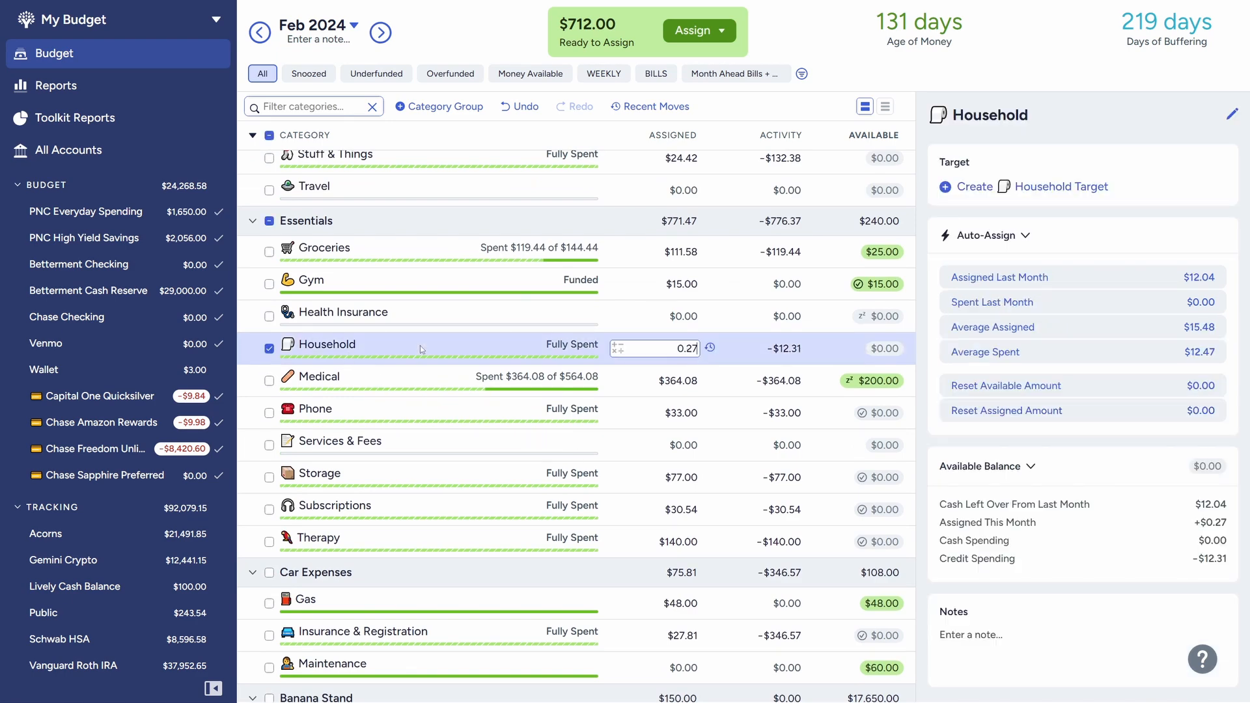
pyautogui.write('+12')
pyautogui.press('Return')
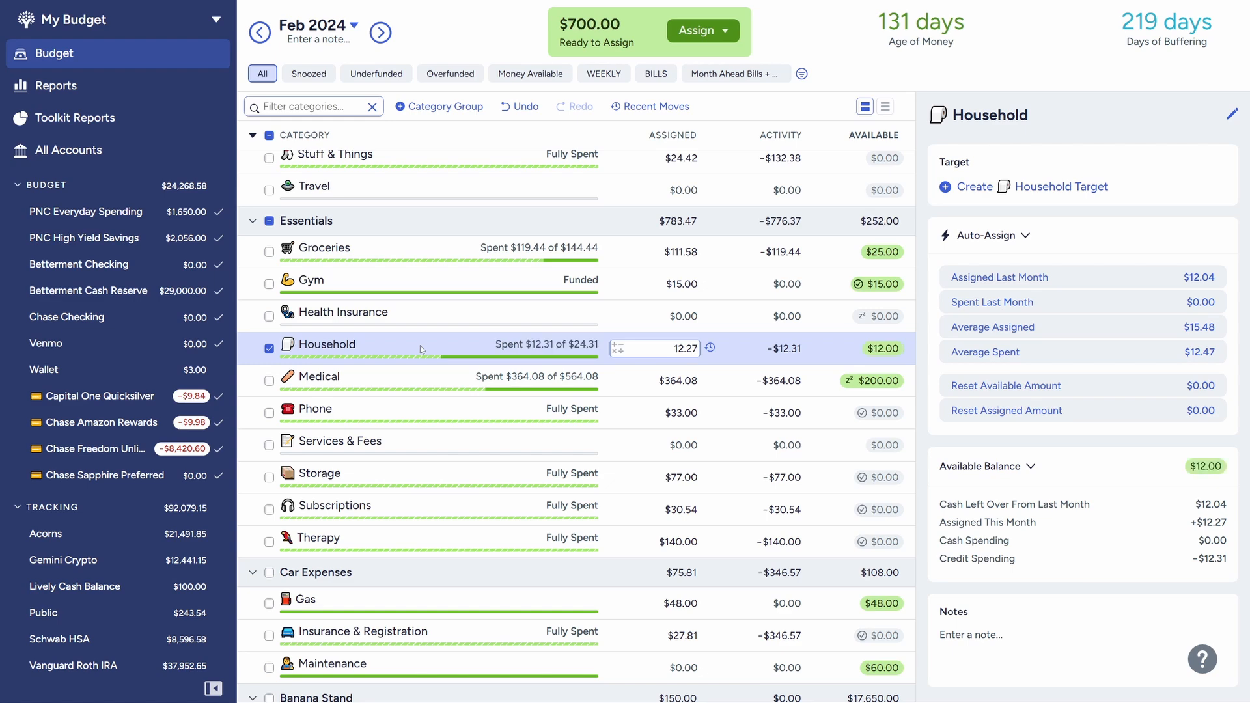
pyautogui.click(269, 348)
# Add $700 to the amount assigned to the Retirement category in the Future group and clear the selection.
pyautogui.scroll(5, 410, 321)
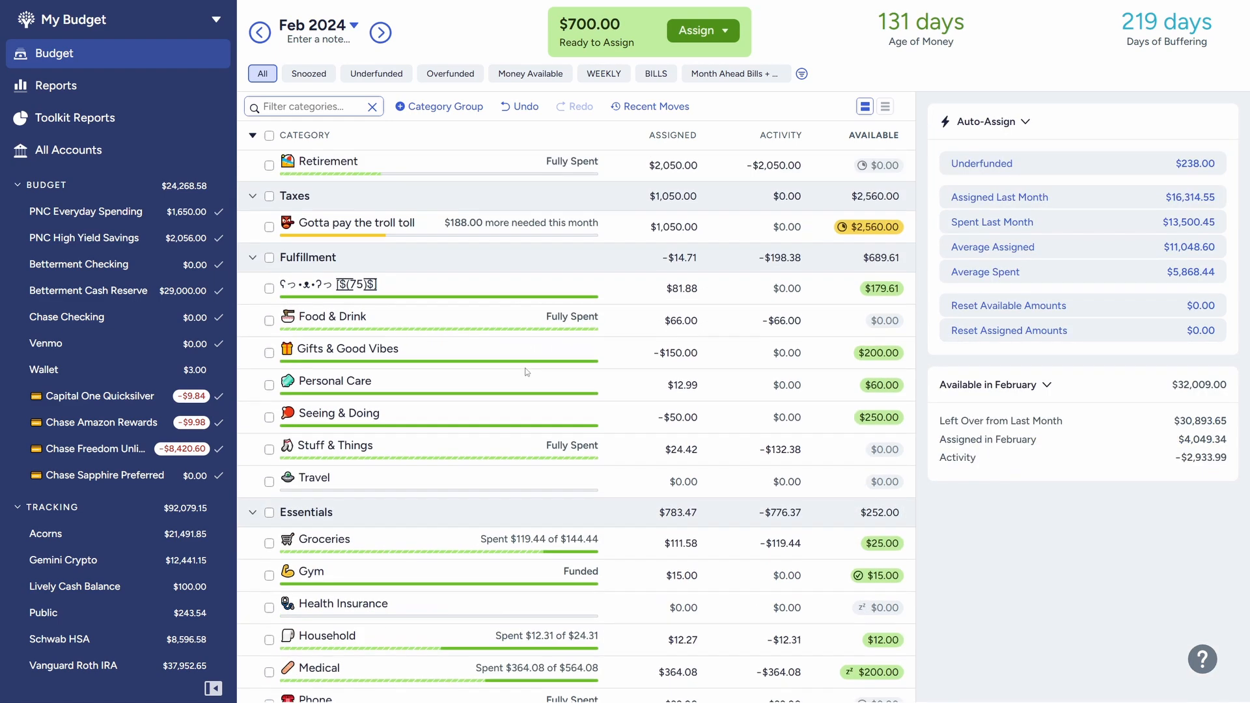
pyautogui.scroll(2, 410, 321)
pyautogui.click(427, 296)
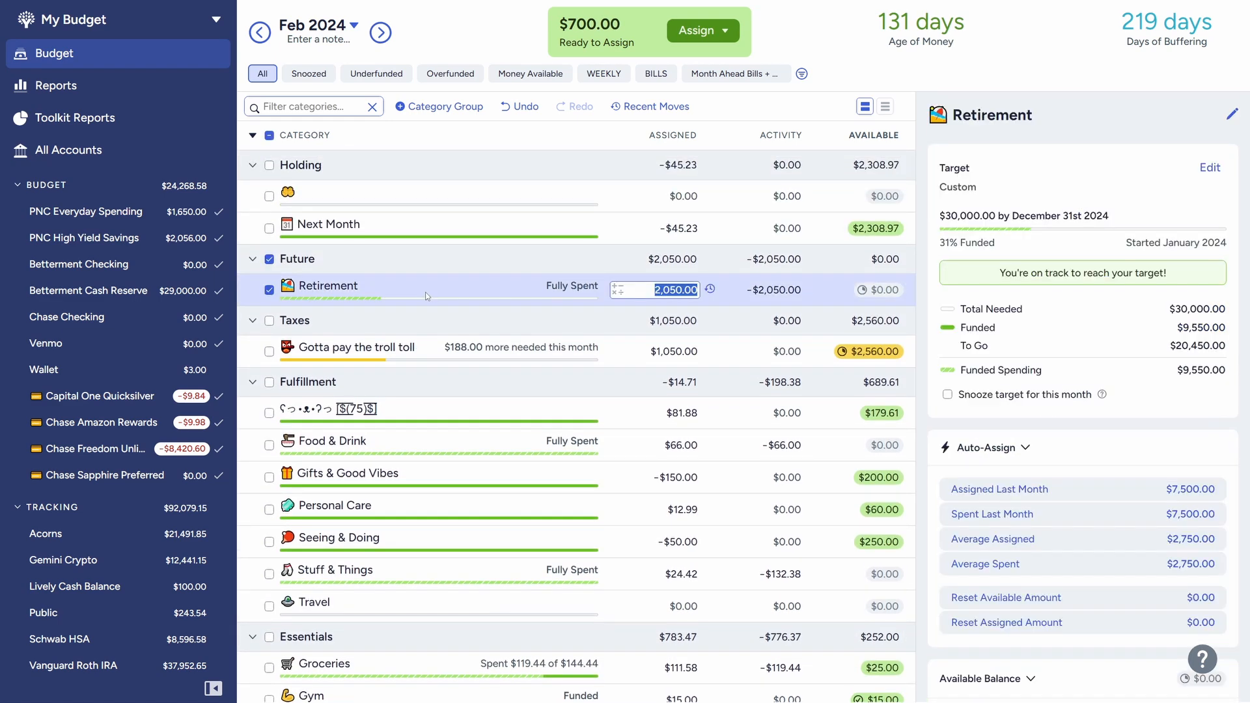
pyautogui.press('End')
pyautogui.write('+700')
pyautogui.press('Return')
pyautogui.click(269, 290)
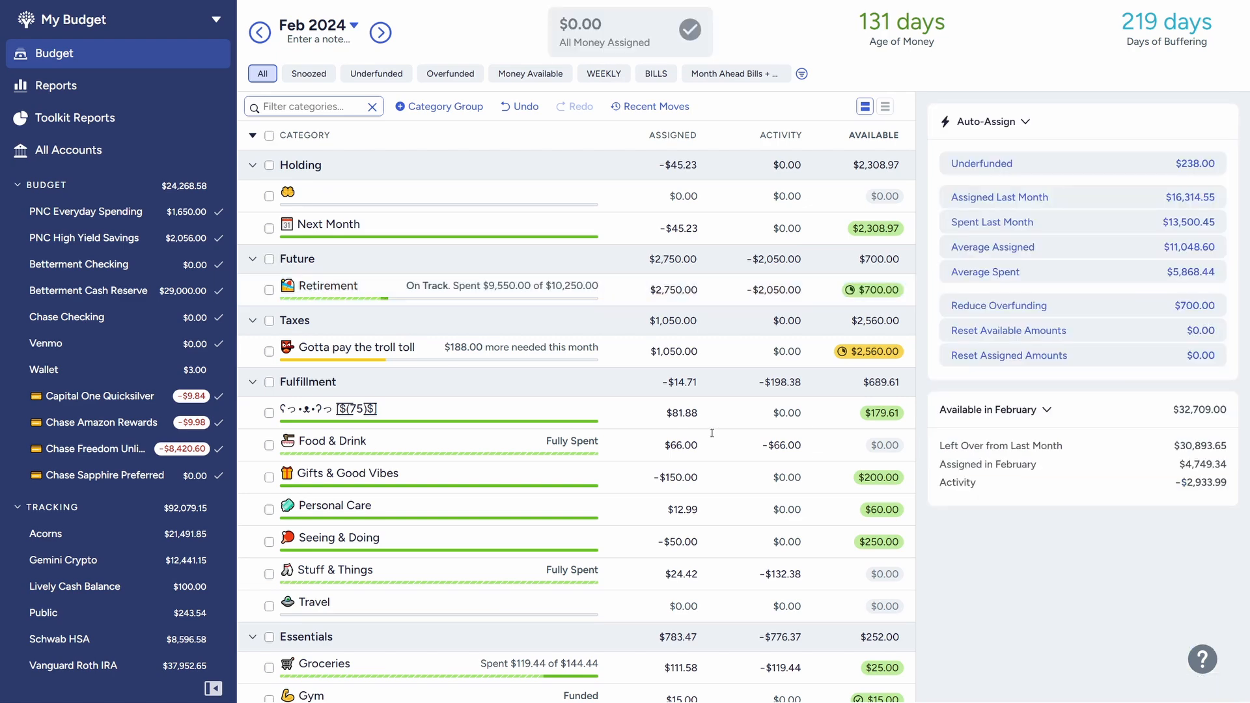
# Check the payment balances in the Credit Card Payments group, especially Chase Freedom Unlimited.
pyautogui.scroll(-5, 750, 451)
pyautogui.scroll(-8, 750, 452)
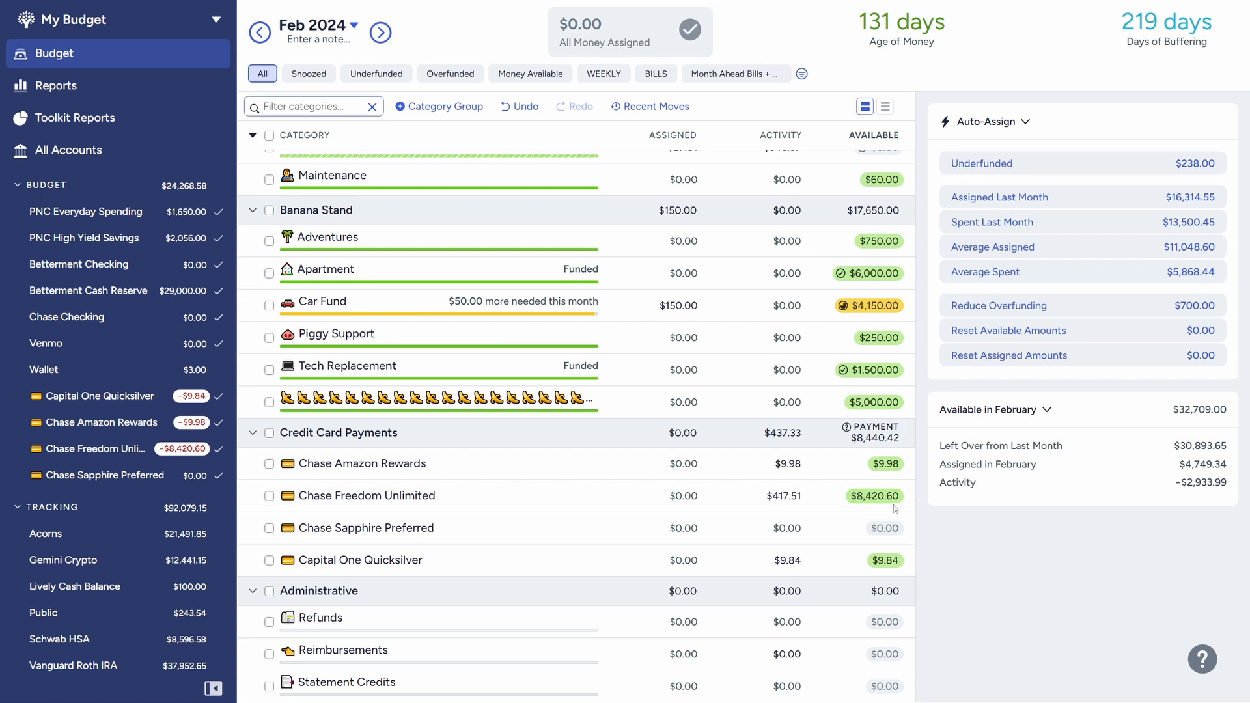
pyautogui.moveTo(874, 503)
pyautogui.moveTo(854, 506)
pyautogui.scroll(12, 638, 510)
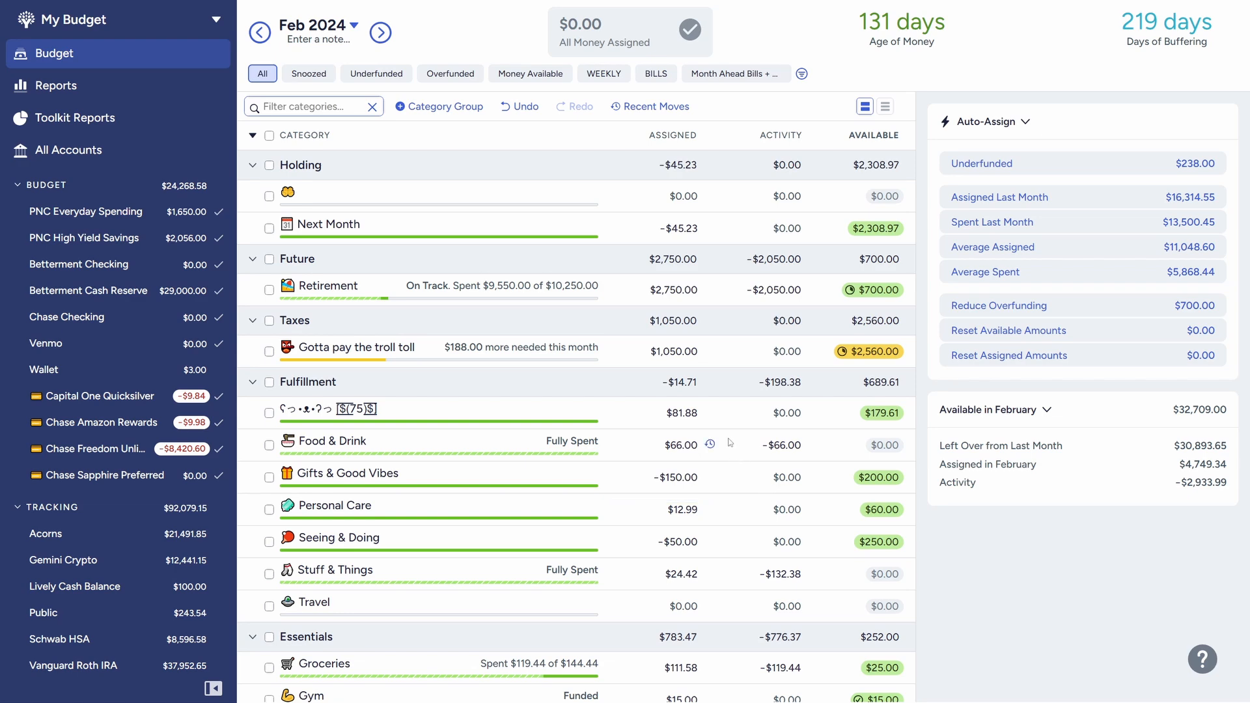
# Review the February transactions in the Fulfillment group's activity list and close the list.
pyautogui.click(785, 383)
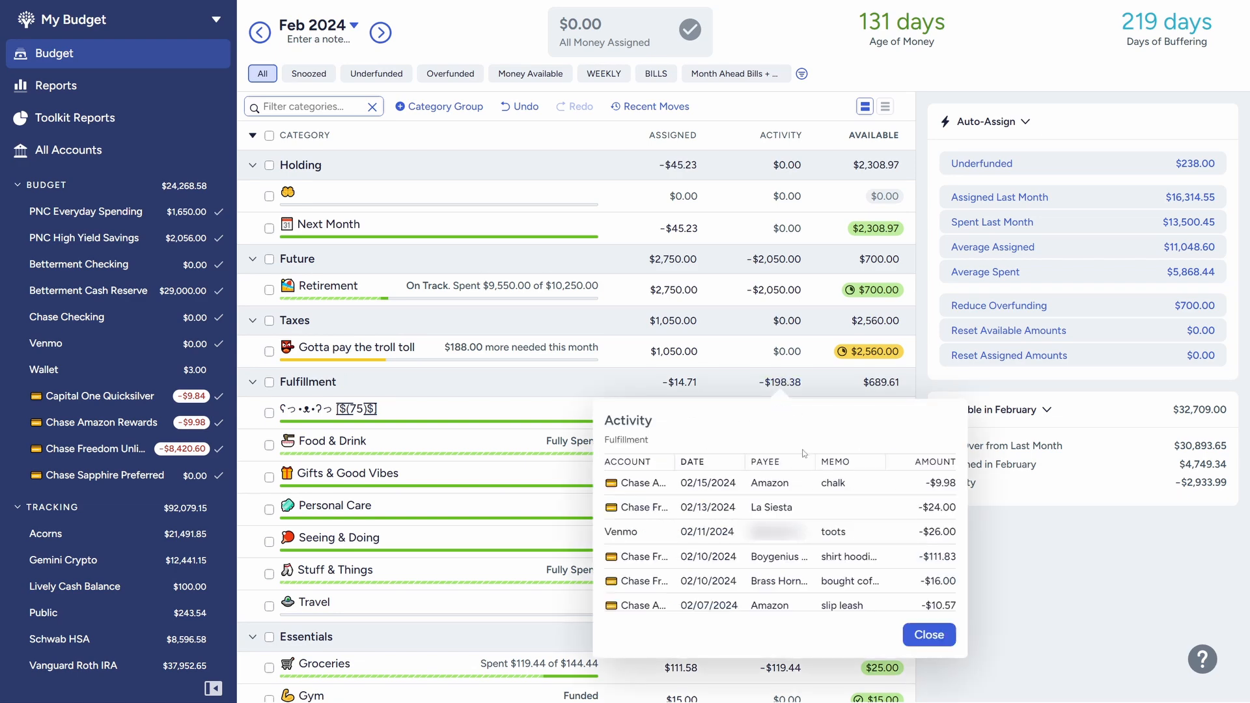
pyautogui.scroll(-1, 859, 537)
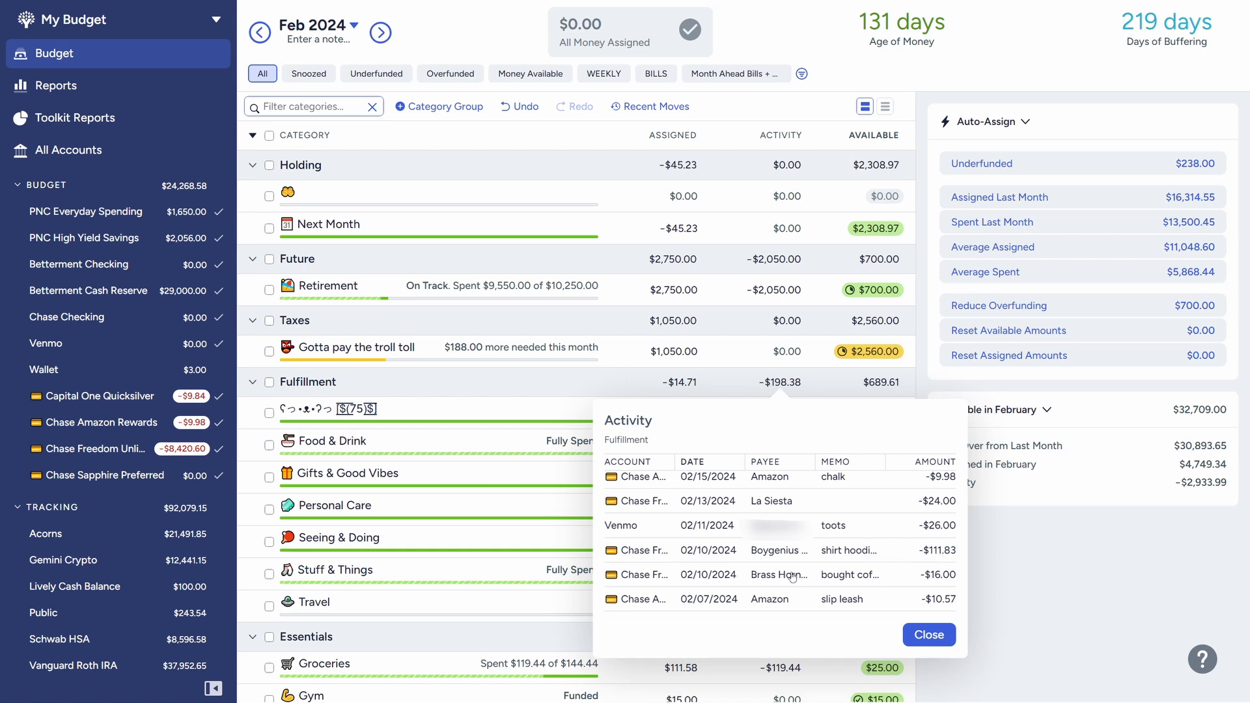
pyautogui.scroll(1, 904, 579)
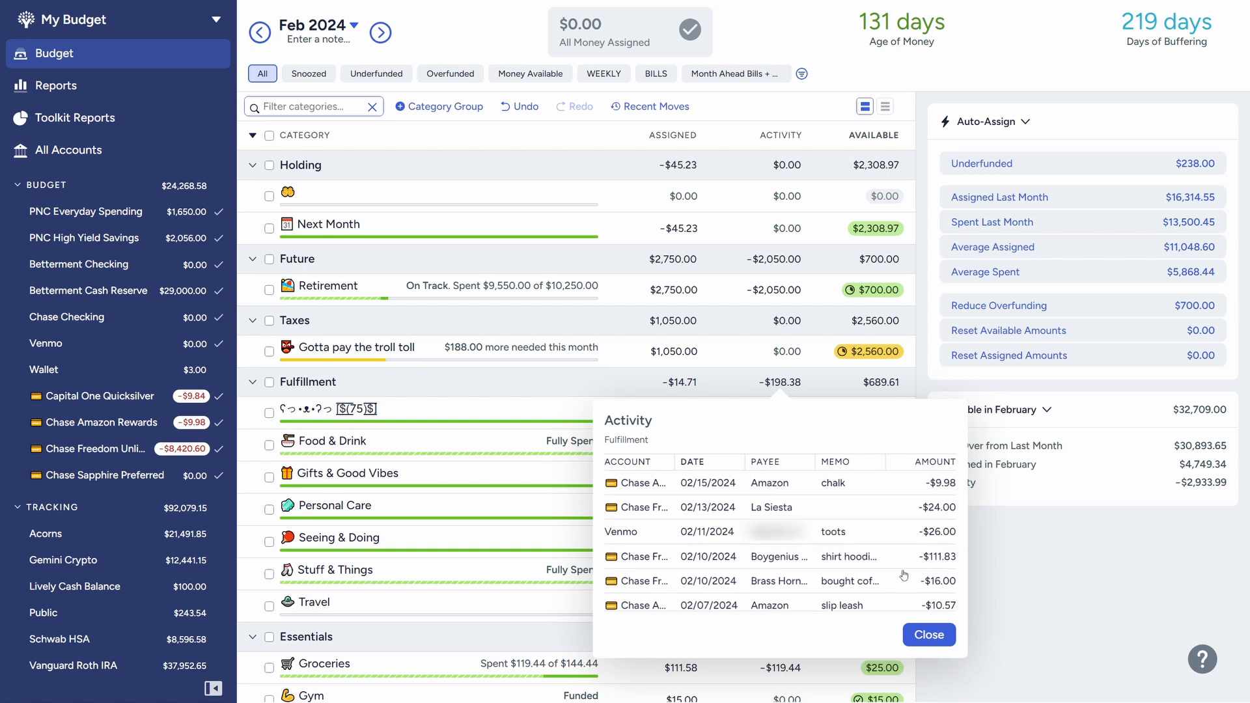
pyautogui.scroll(-1, 904, 575)
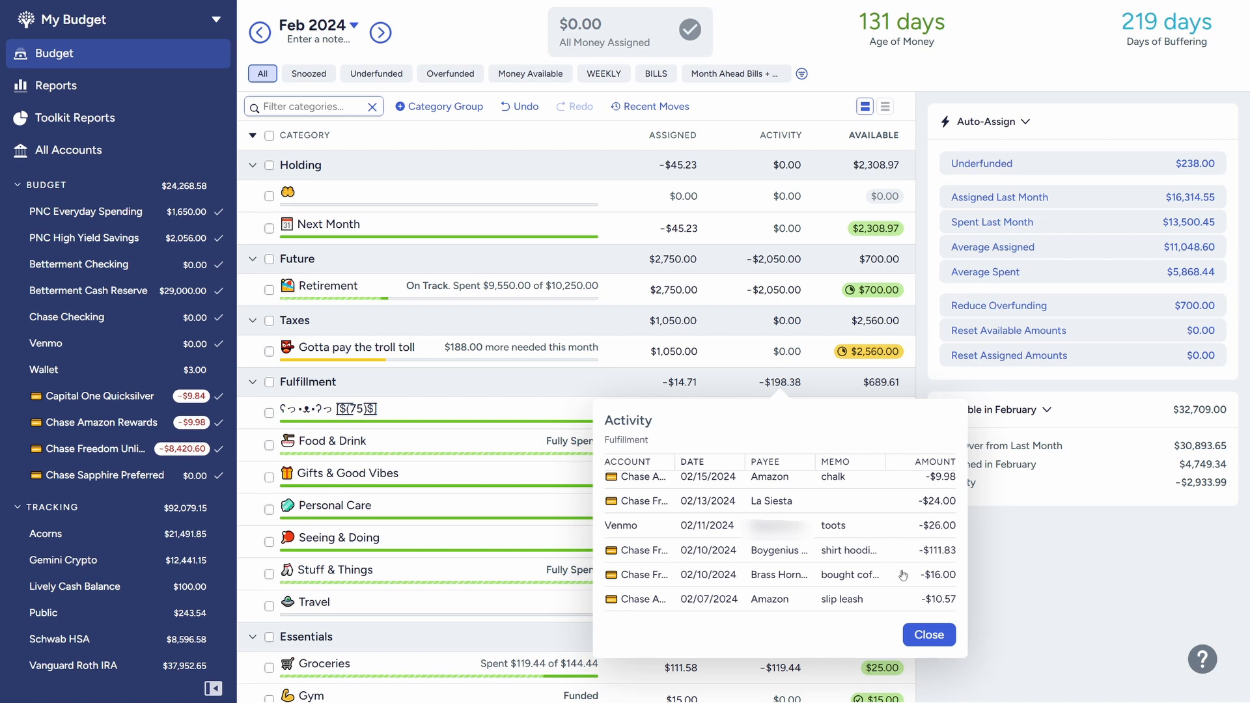
pyautogui.click(931, 641)
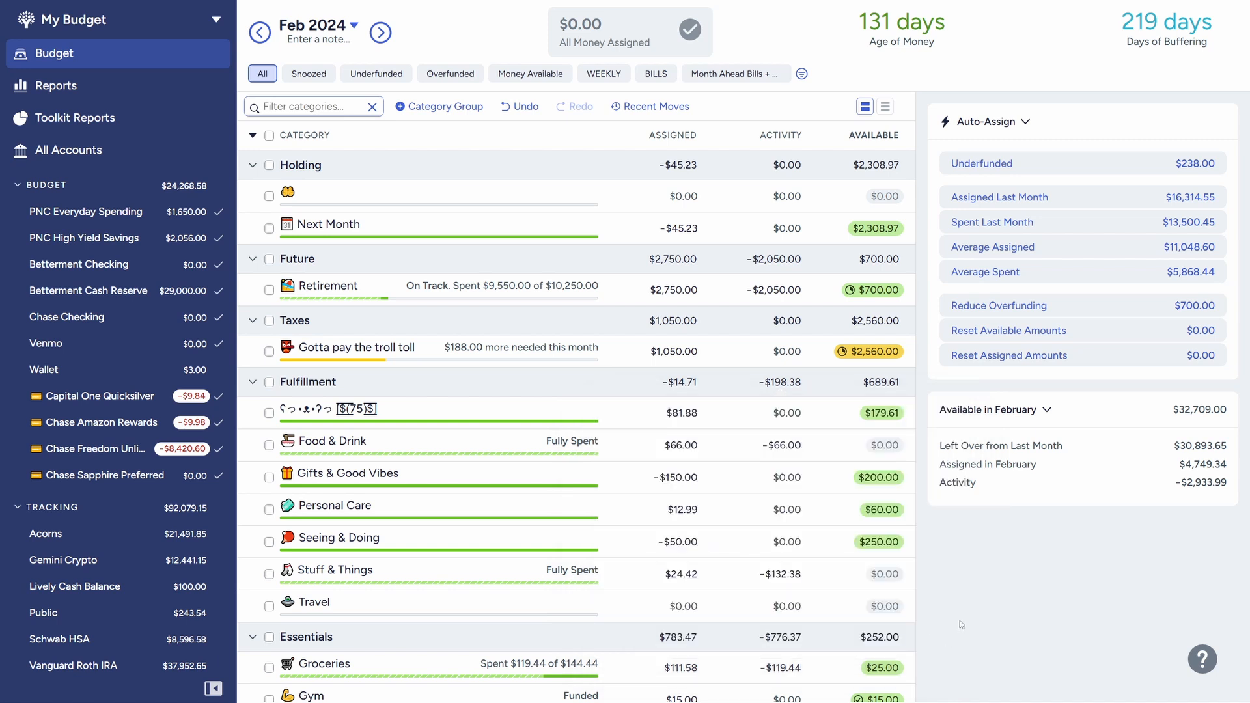